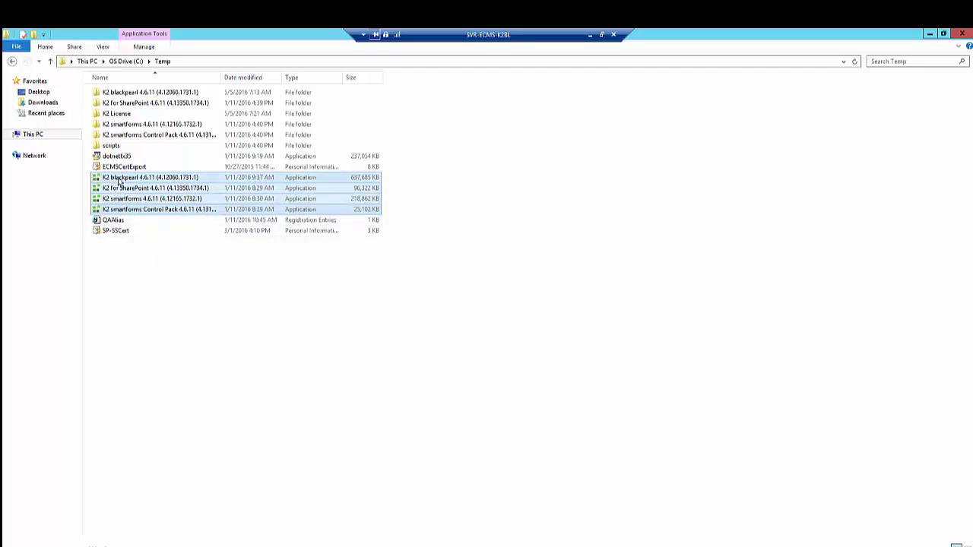
left_click(193, 271)
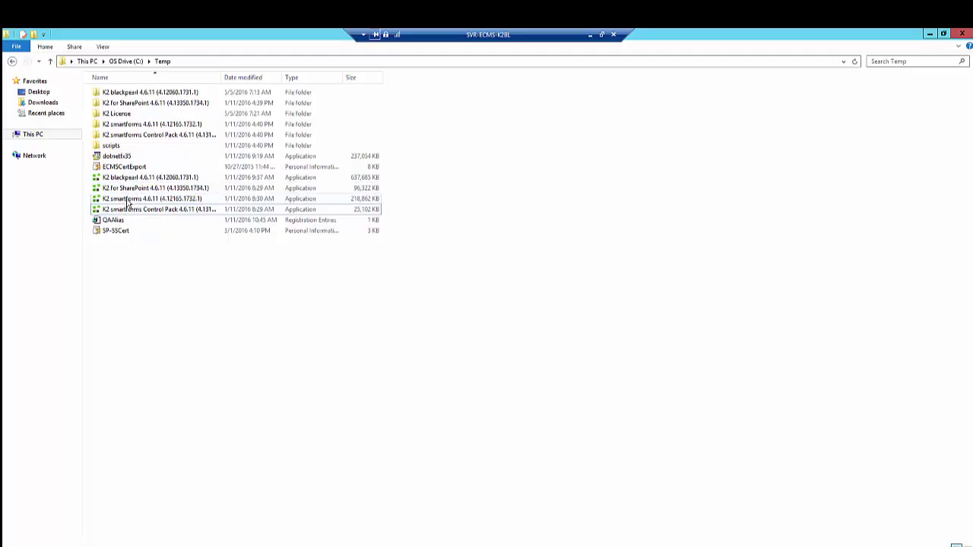
left_click(164, 180)
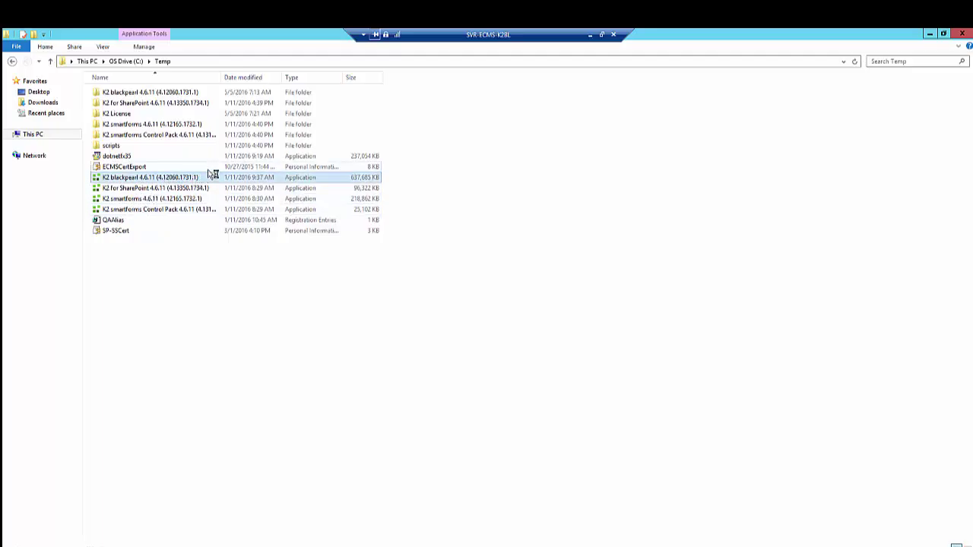
double_click(199, 178)
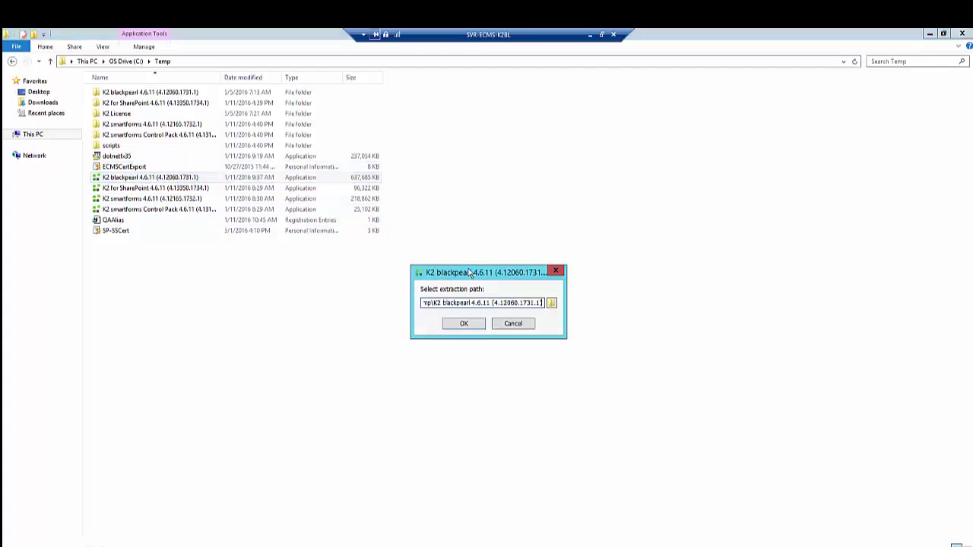
left_click(515, 325)
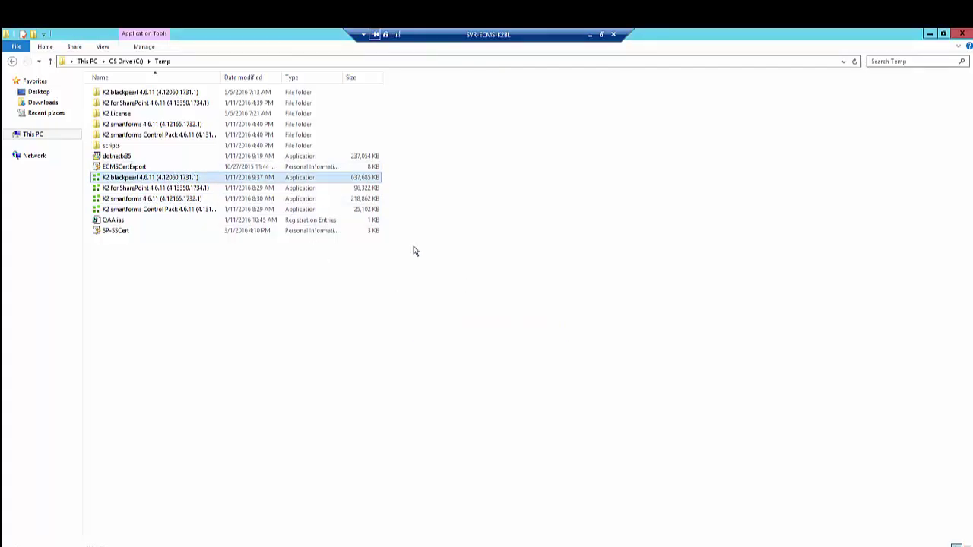
Step: Run Launcher from the Installation folder of the extracted K2 blackpearl 4.6.11 package and allow Setup.exe to make changes
left_click(137, 93)
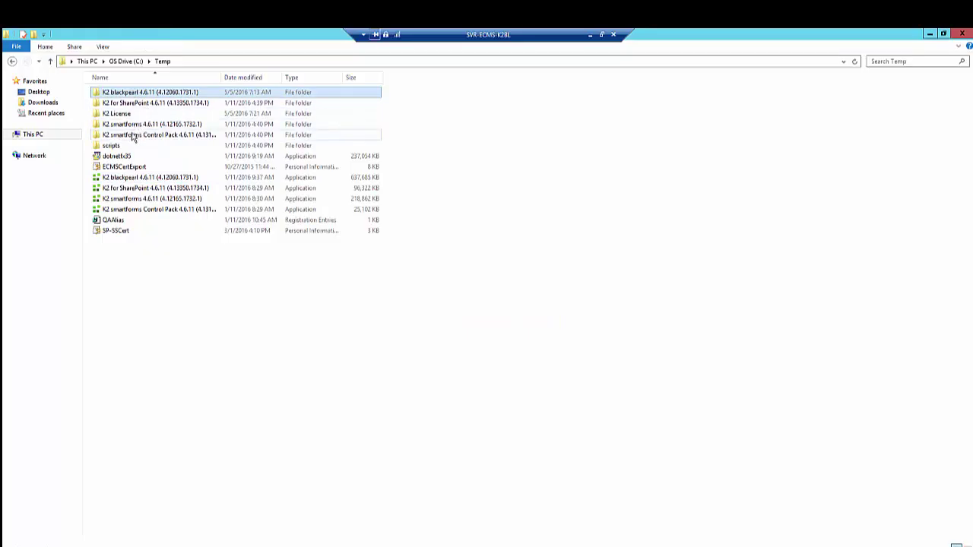
double_click(135, 93)
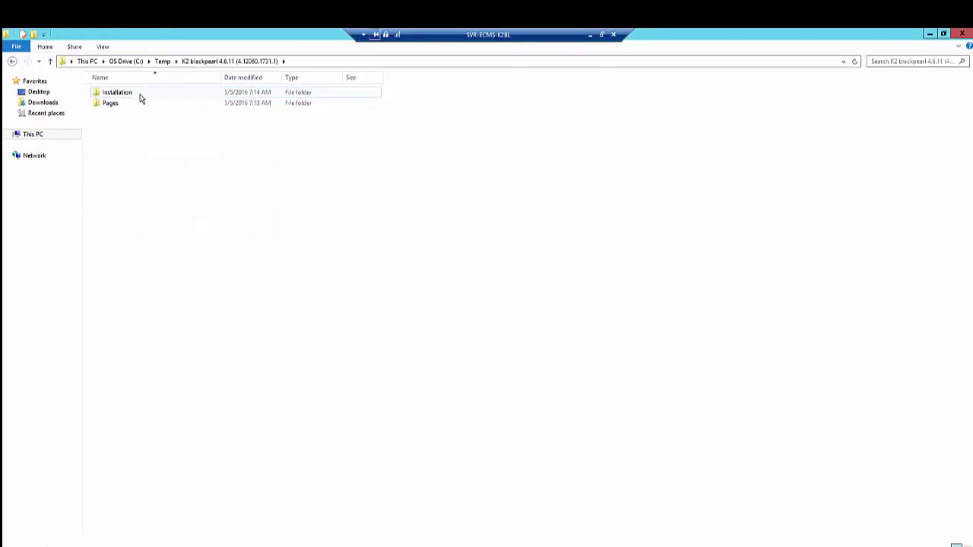
double_click(159, 94)
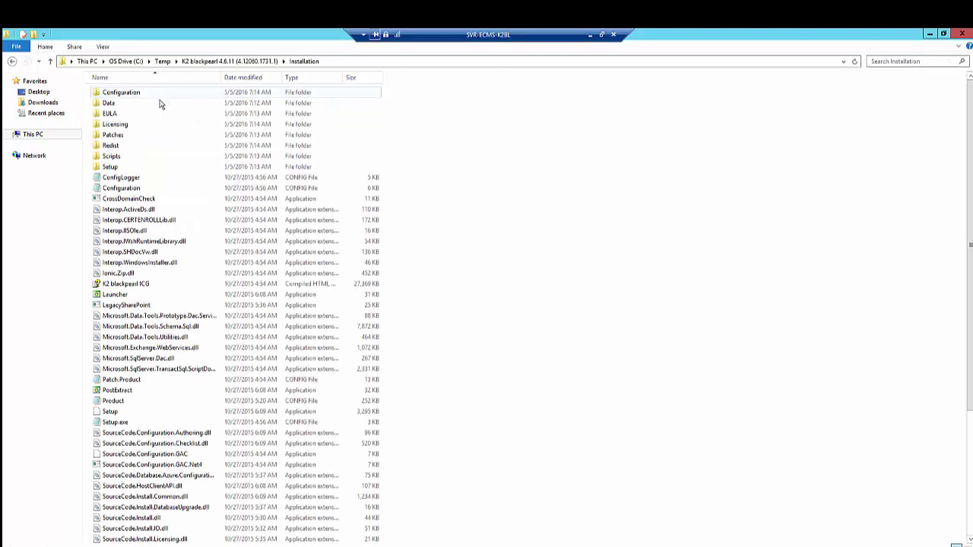
double_click(142, 294)
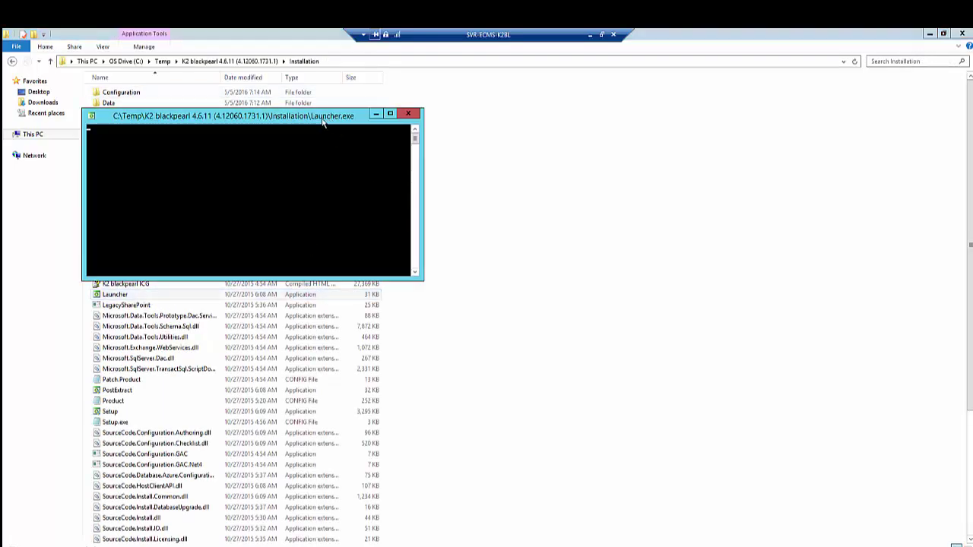
left_click_drag(322, 121, 449, 190)
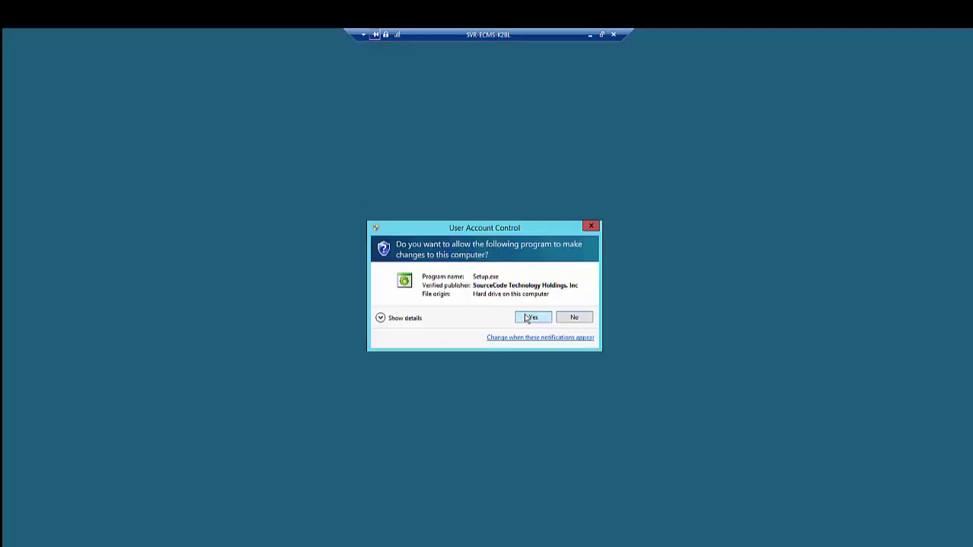
left_click(525, 319)
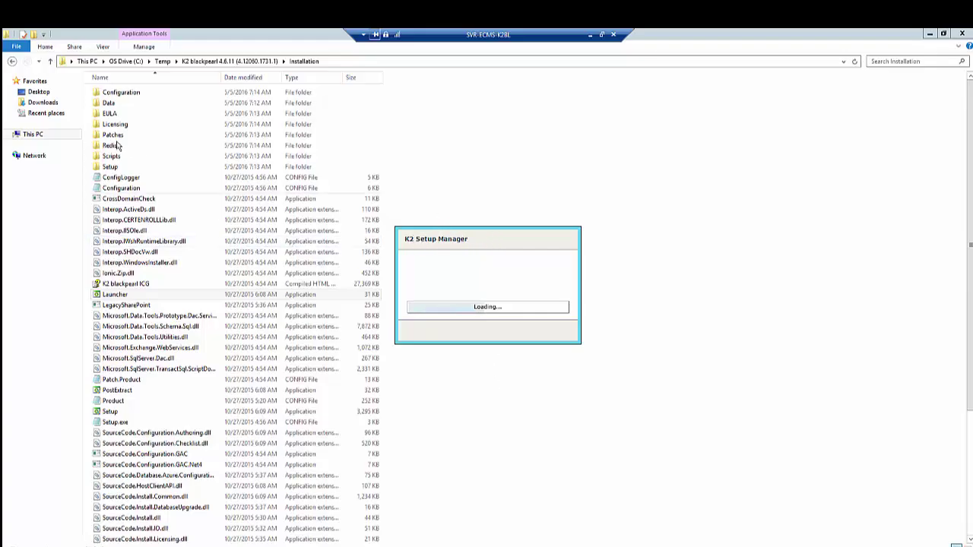
Step: Check the sharepoint installer in the Downloads folder and clear the folder window off the desktop
left_click(42, 102)
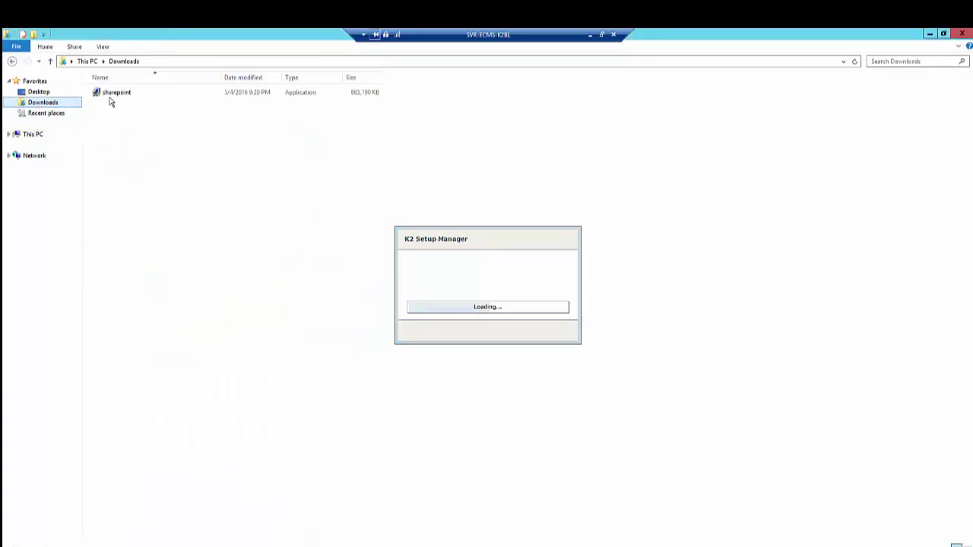
left_click(127, 96)
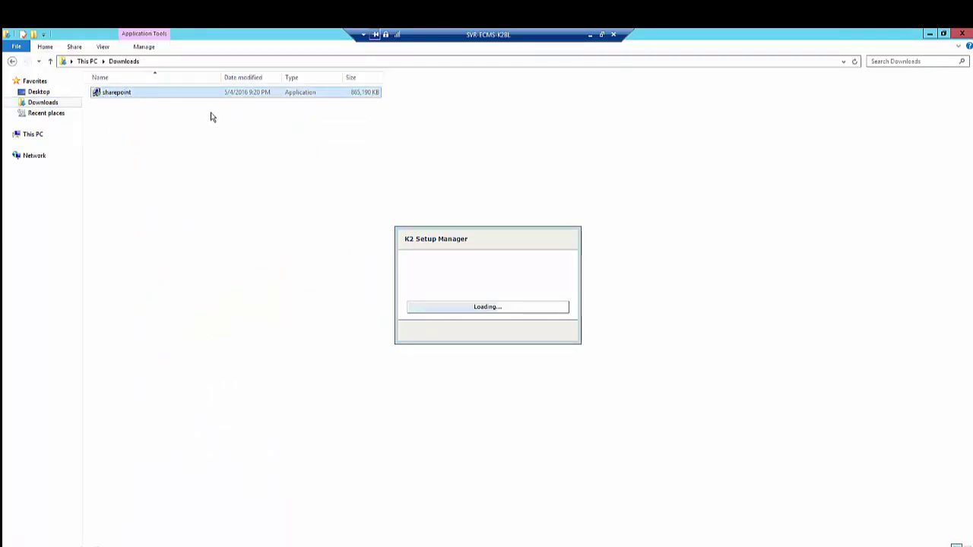
right_click(351, 541)
left_click(381, 517)
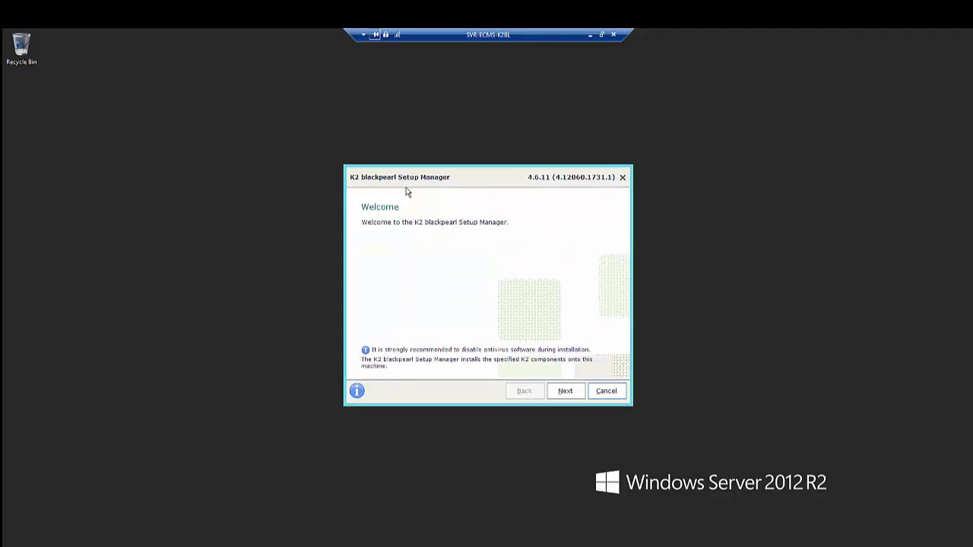
Step: Proceed through the setup welcome and latest-version check, and accept the End User License Agreement
left_click(565, 392)
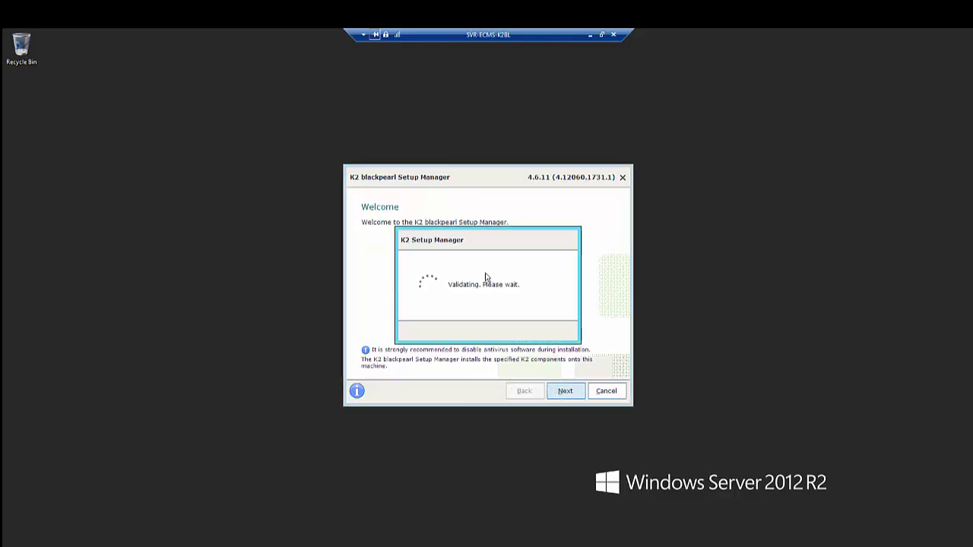
left_click(554, 341)
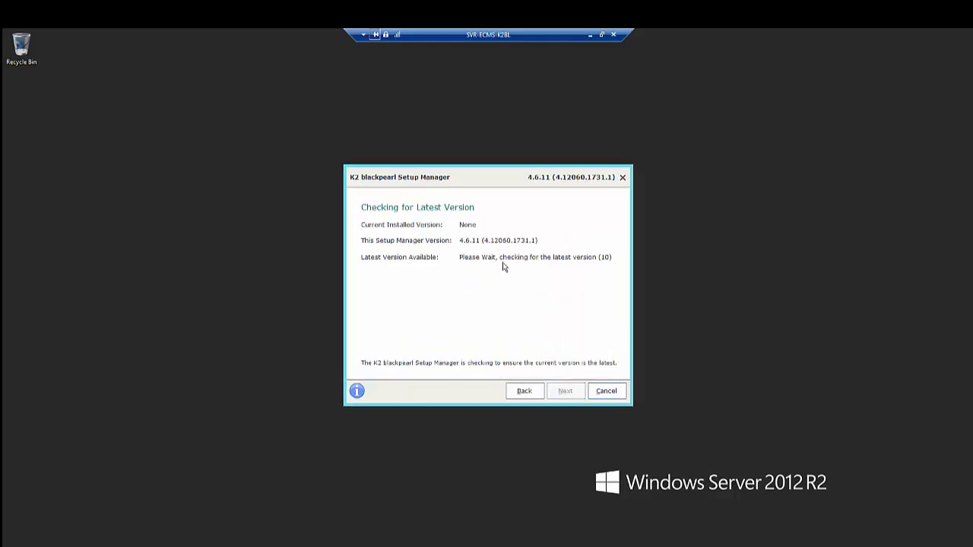
left_click(565, 392)
left_click(411, 339)
left_click(564, 391)
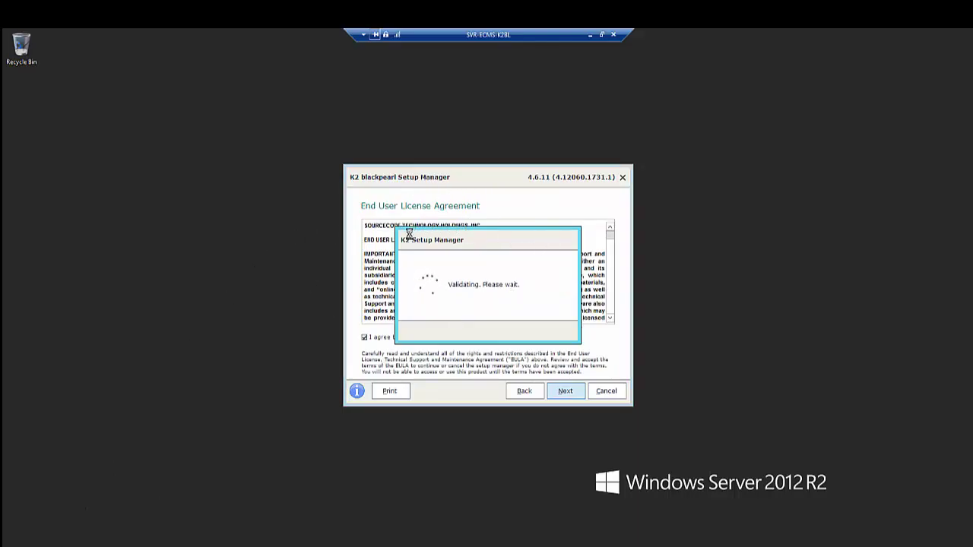
mouse_move(47, 546)
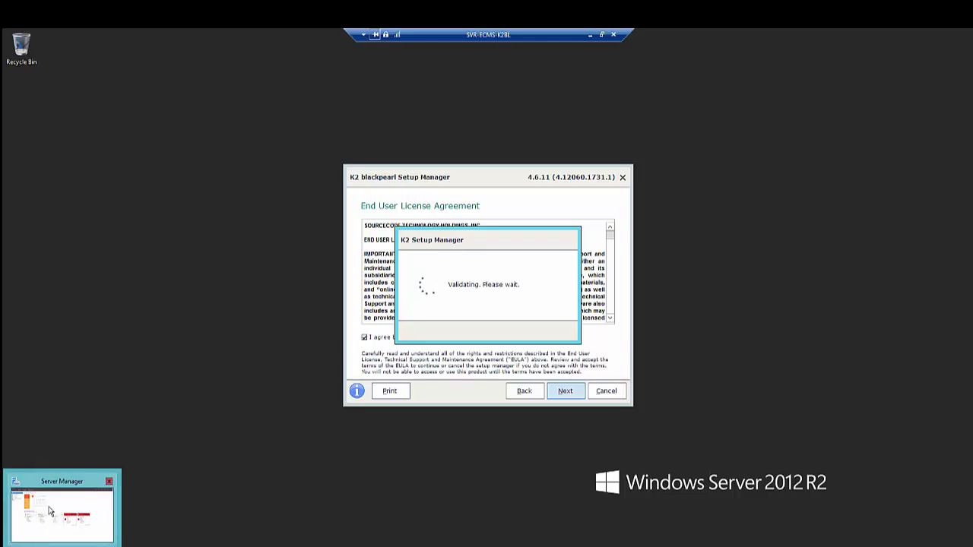
mouse_move(72, 502)
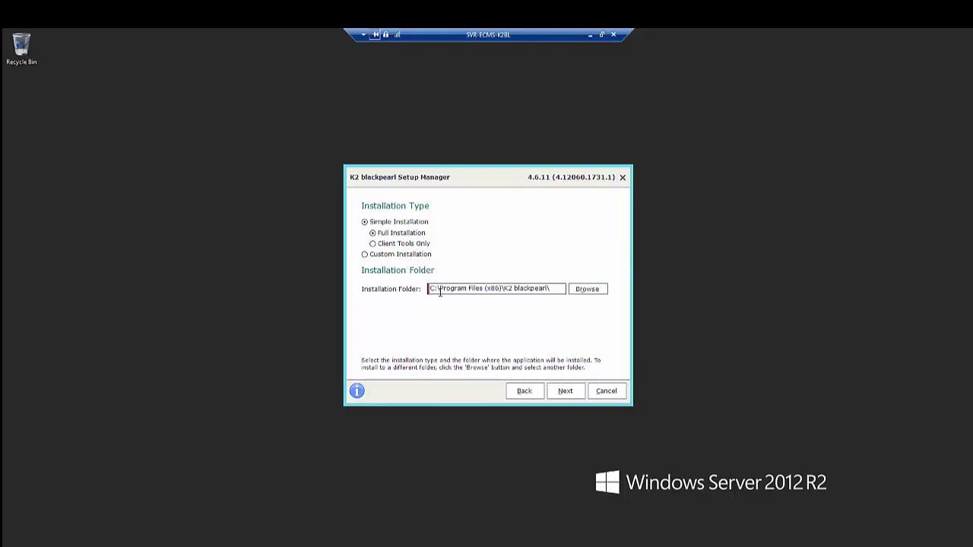
Step: Set the installation folder to M:\Program Files (x86)\K2 blackpearl\ and choose Custom Installation
key("Delete")
type("M")
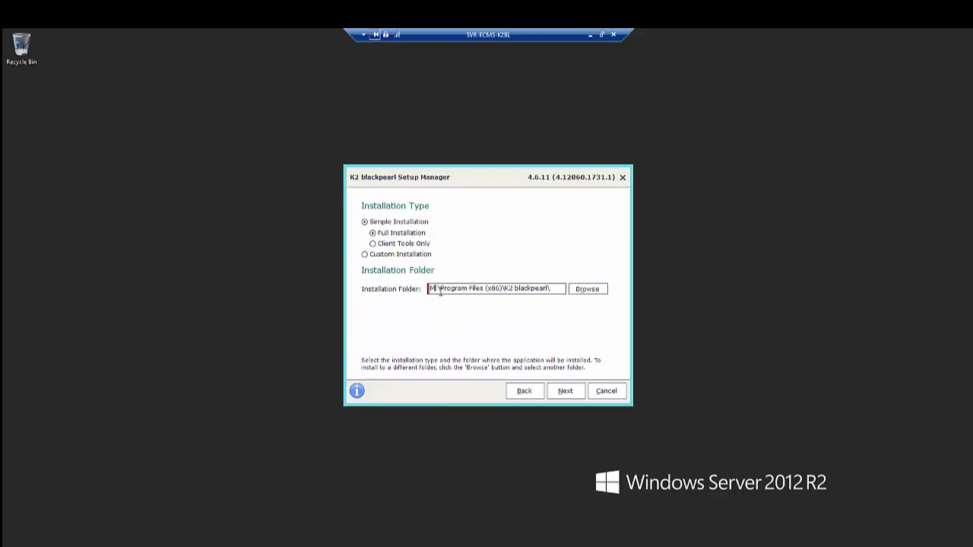
left_click_drag(560, 288, 420, 295)
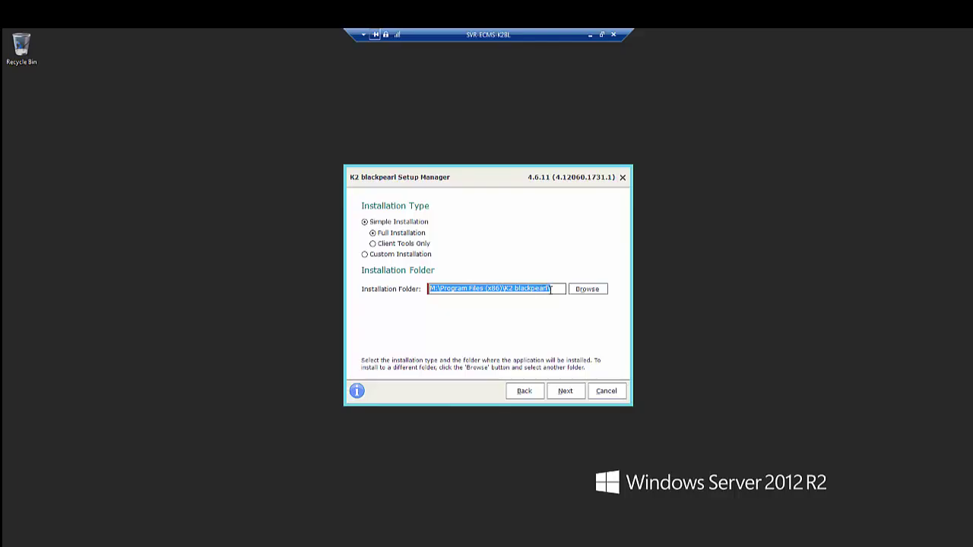
left_click(404, 256)
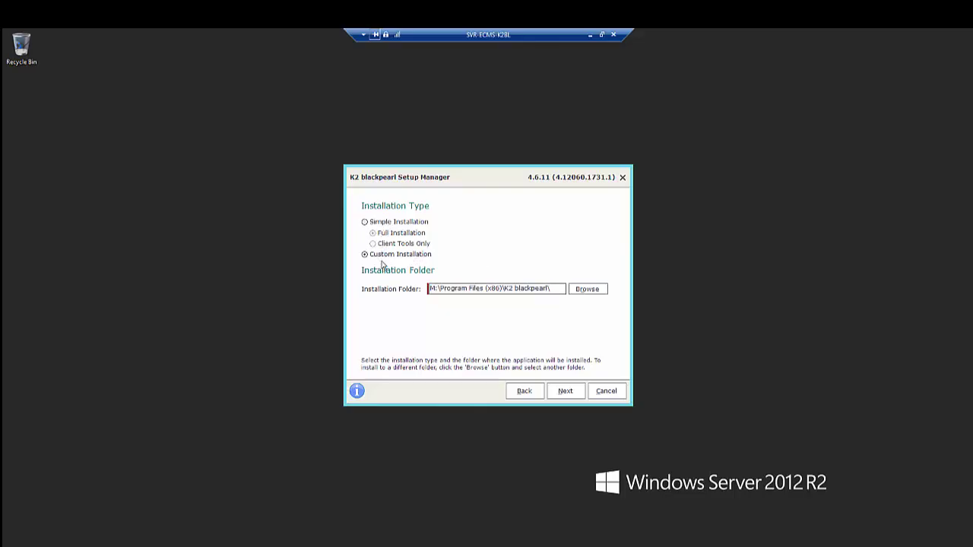
left_click(567, 392)
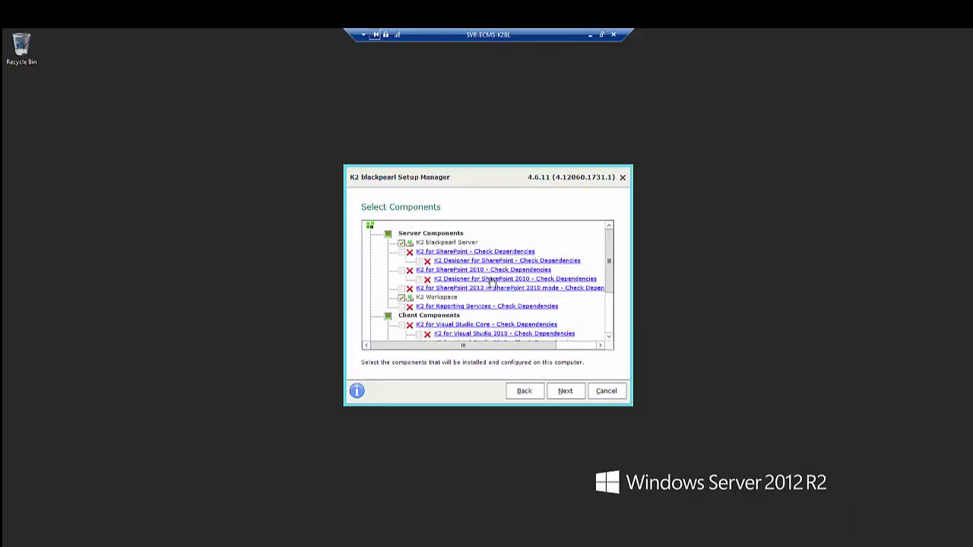
Step: Review and accept the preselected K2 server and client components, and enter the license key
left_click_drag(608, 259, 609, 302)
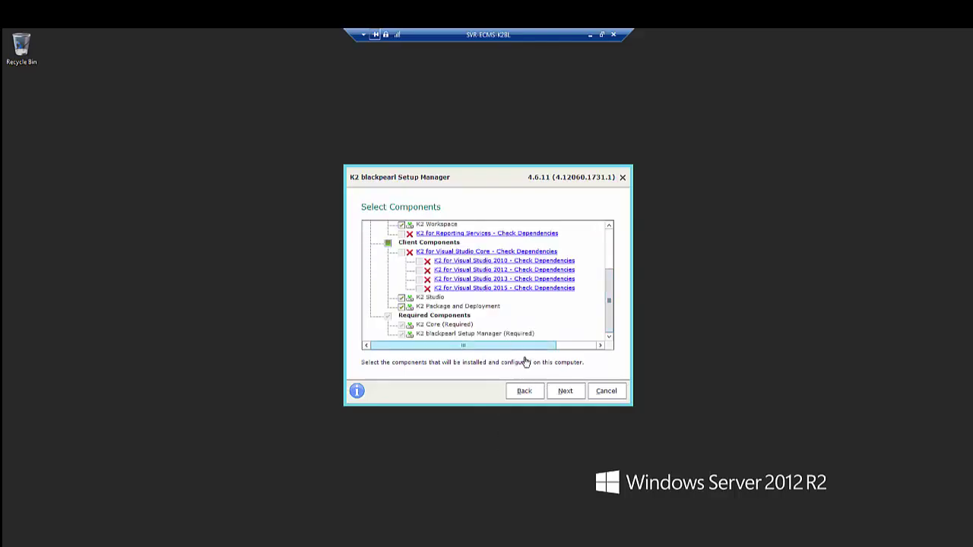
left_click(562, 393)
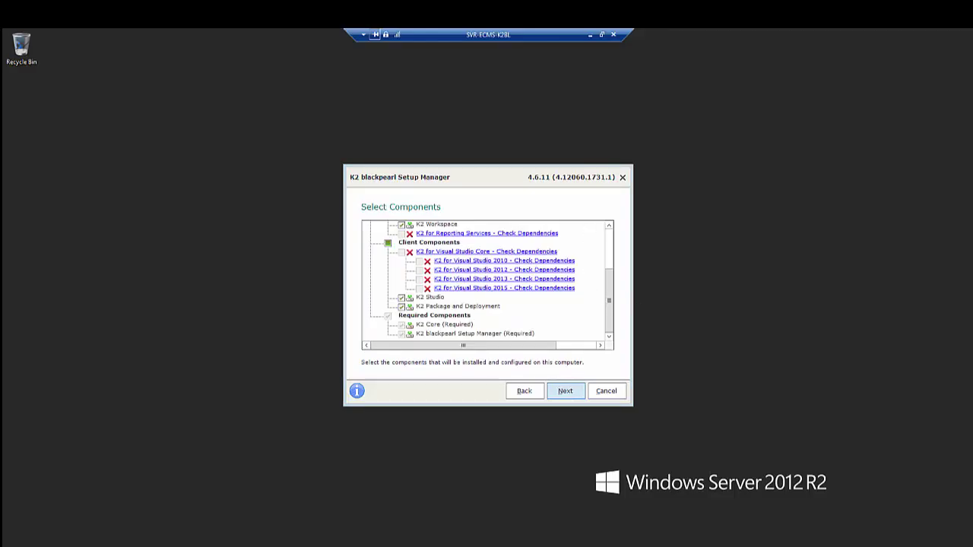
left_click(565, 391)
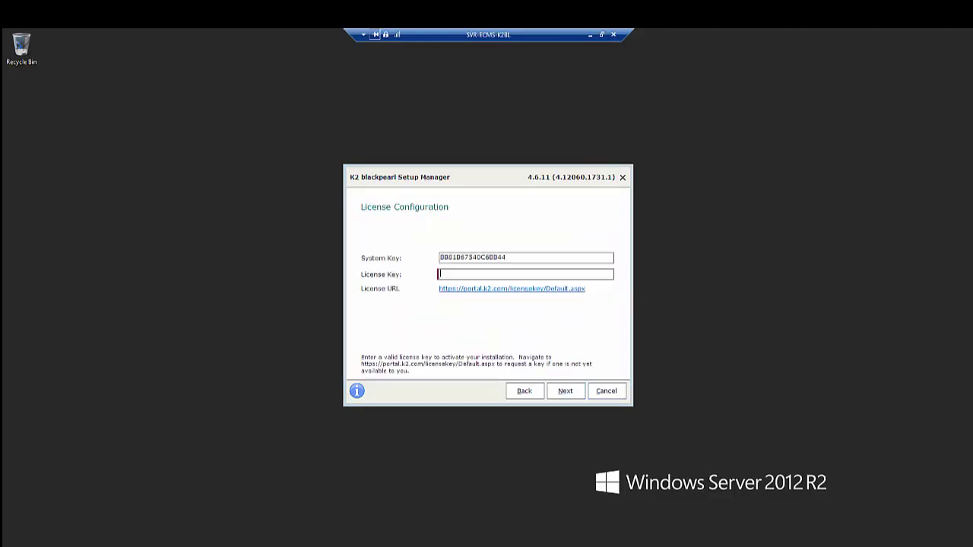
left_click(450, 273)
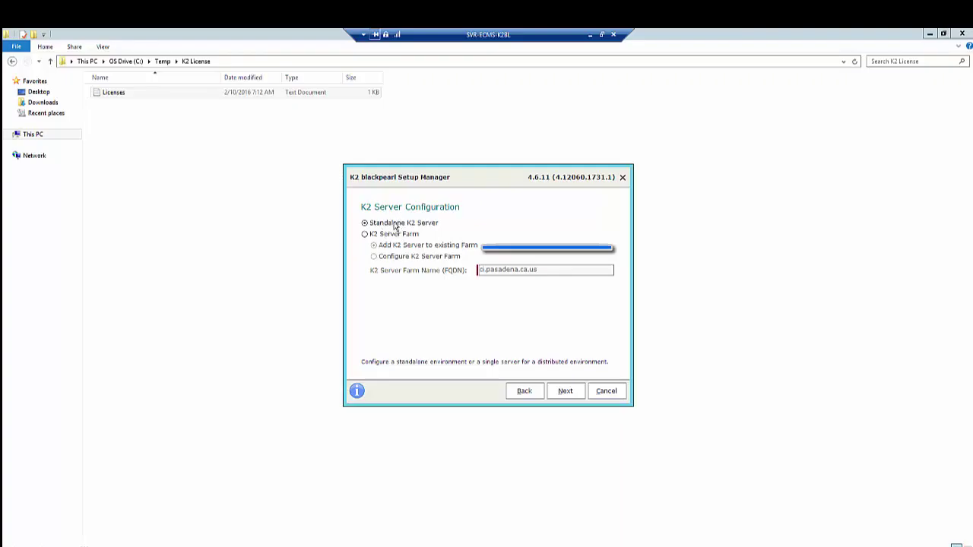
Step: Configure a Standalone K2 Server with Windows pass-through authentication, host service port 5555 and workflow service port 5252
left_click(565, 392)
left_click(570, 392)
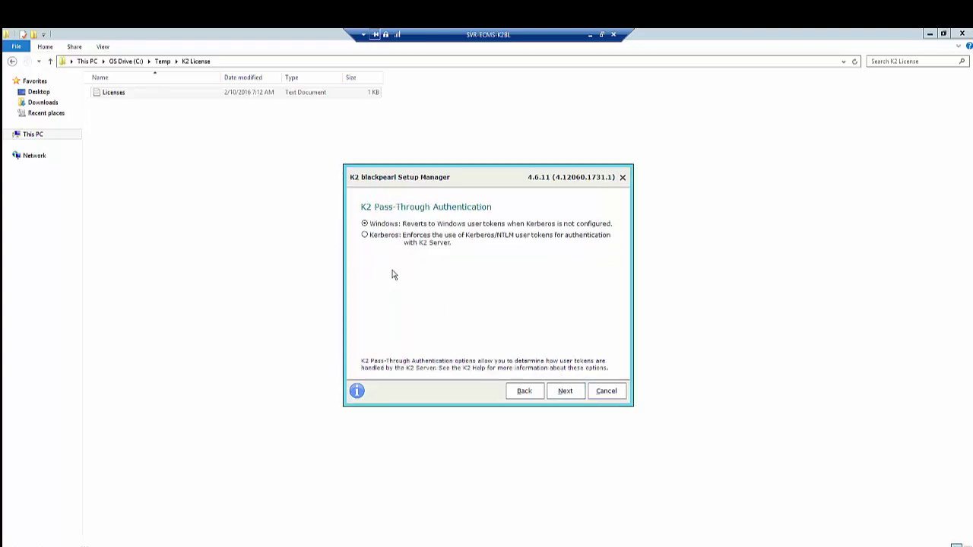
left_click(569, 395)
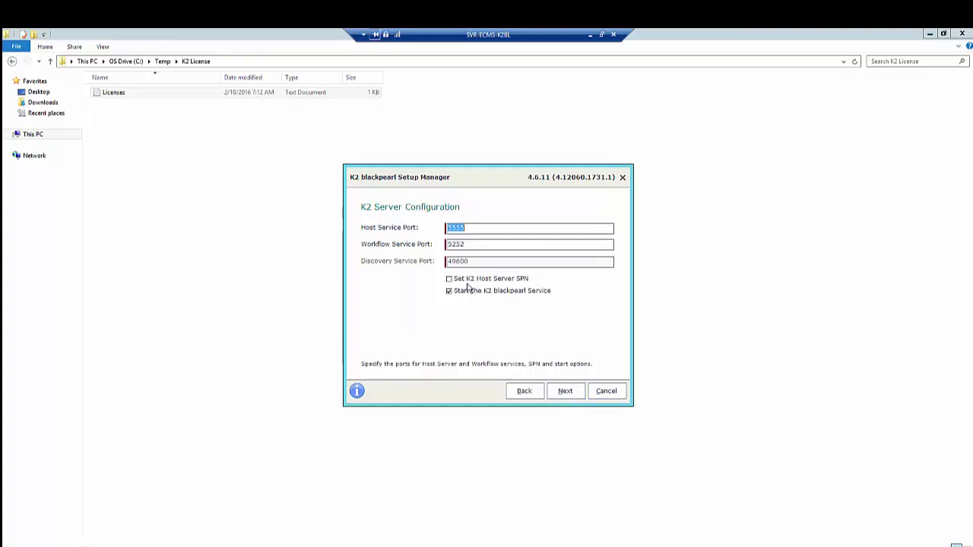
left_click(564, 391)
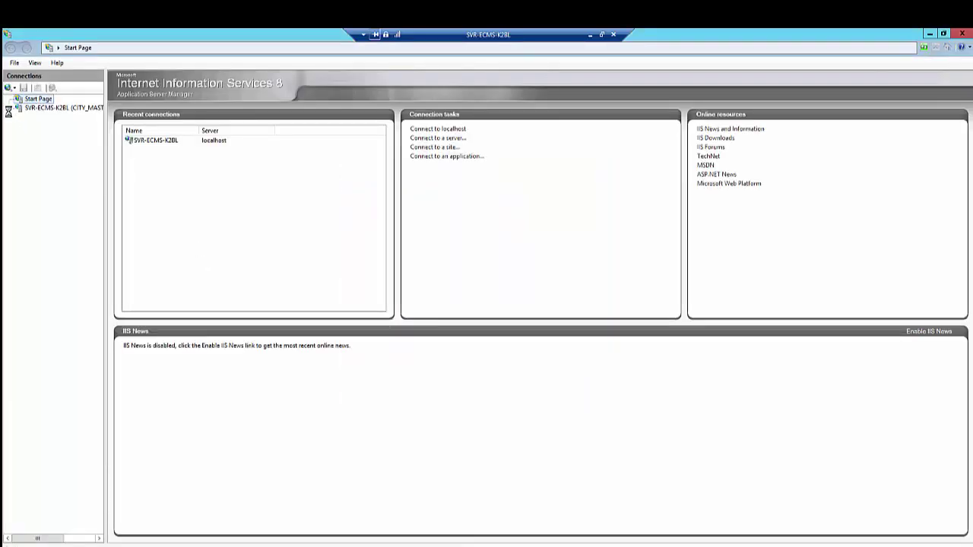
Step: In IIS Manager, check the K2 web site under the server's Sites and return to the setup
left_click(10, 109)
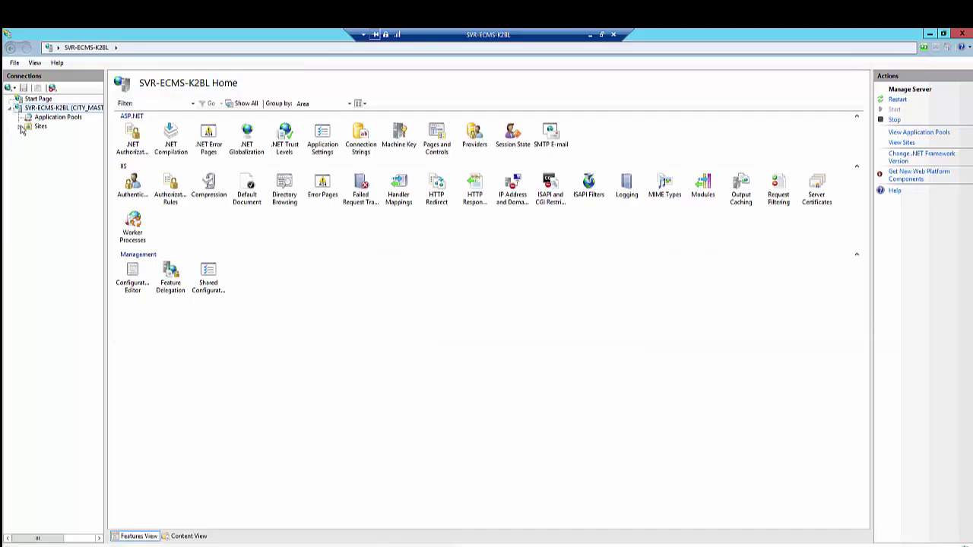
left_click(19, 127)
left_click(36, 146)
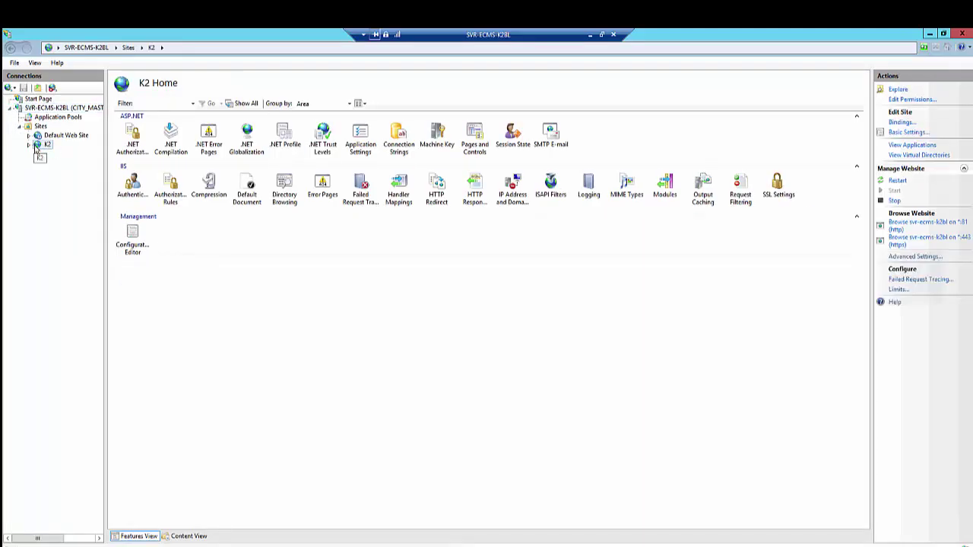
left_click(930, 35)
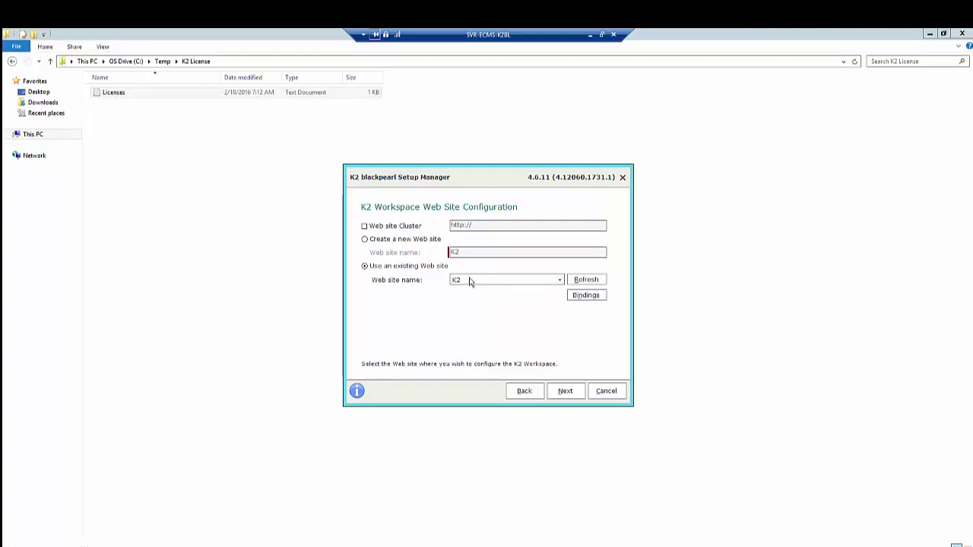
Step: Configure K2 Workspace to use the existing K2 web site with the https binding as default and the existing K2 application pool
left_click(565, 393)
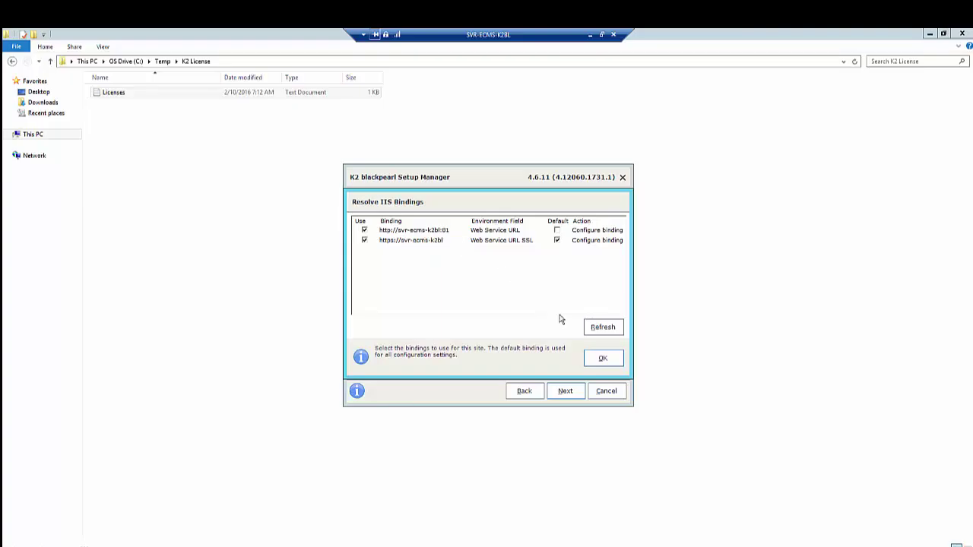
left_click(613, 359)
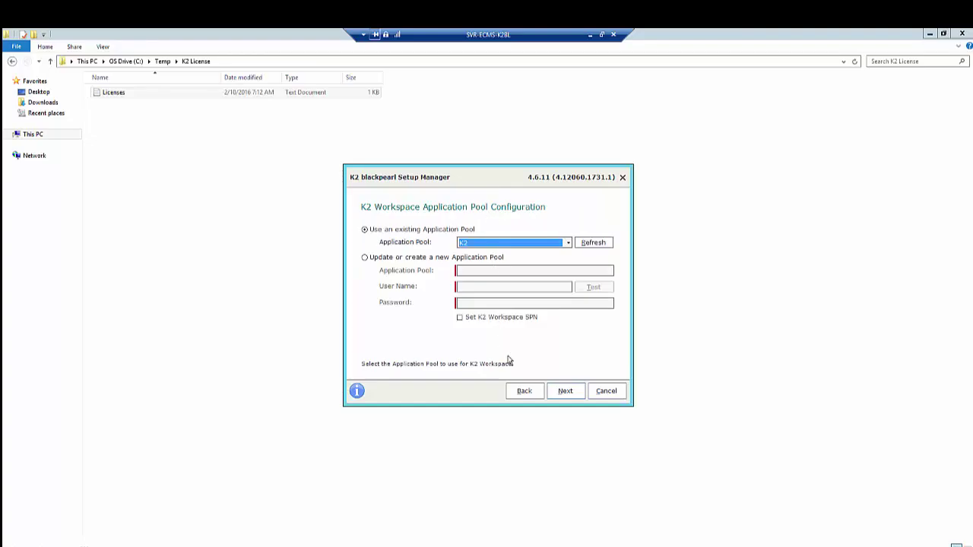
left_click(566, 392)
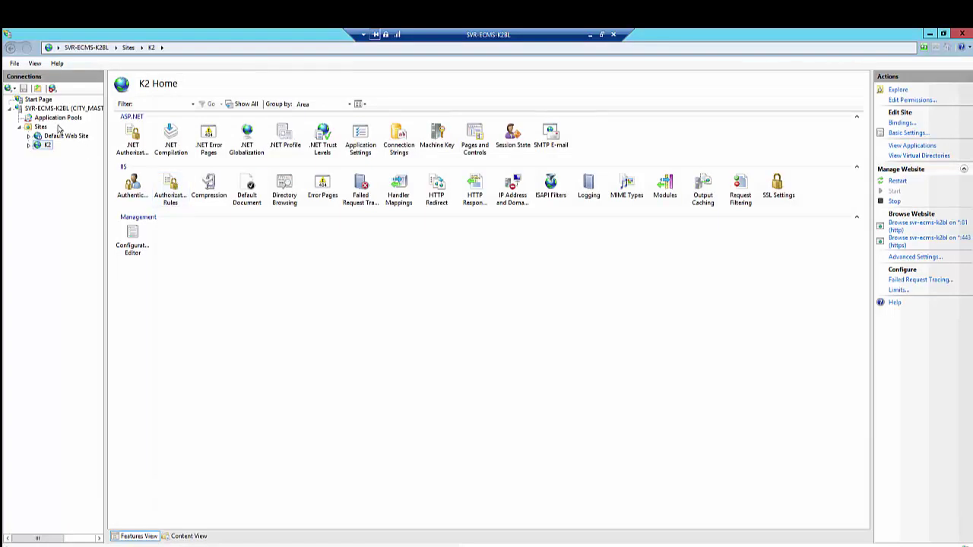
Step: In IIS Manager, check the K2 application pool in the server's Application Pools and return to the setup
left_click(57, 118)
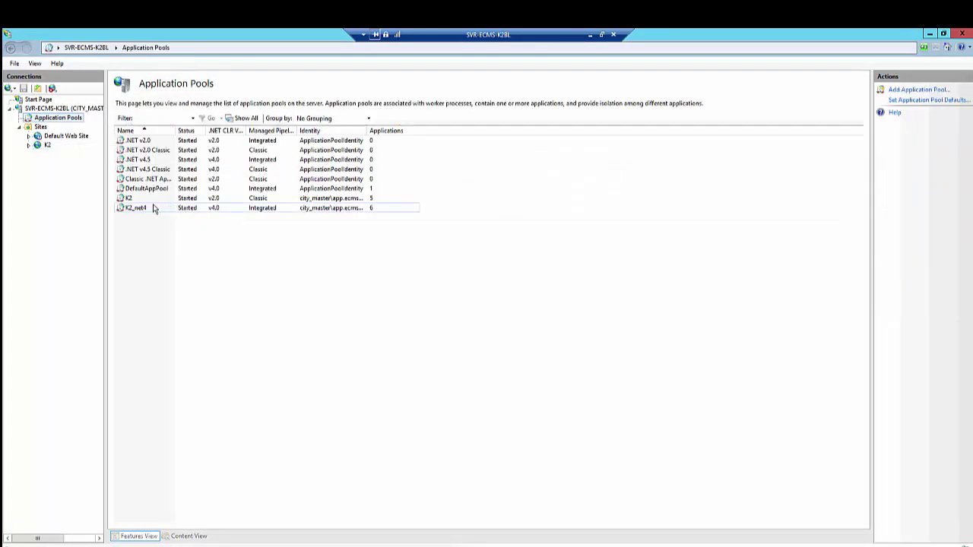
left_click(168, 199)
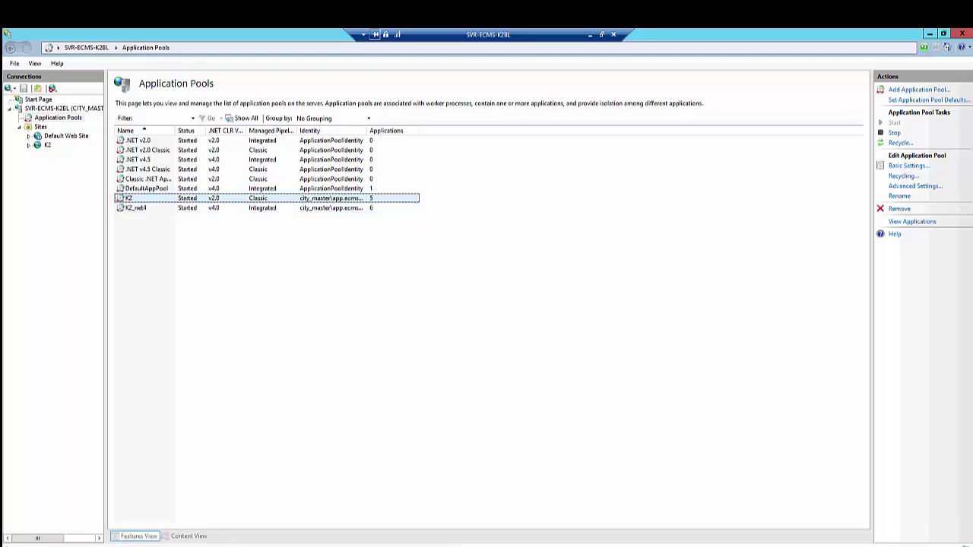
key("alt+Tab")
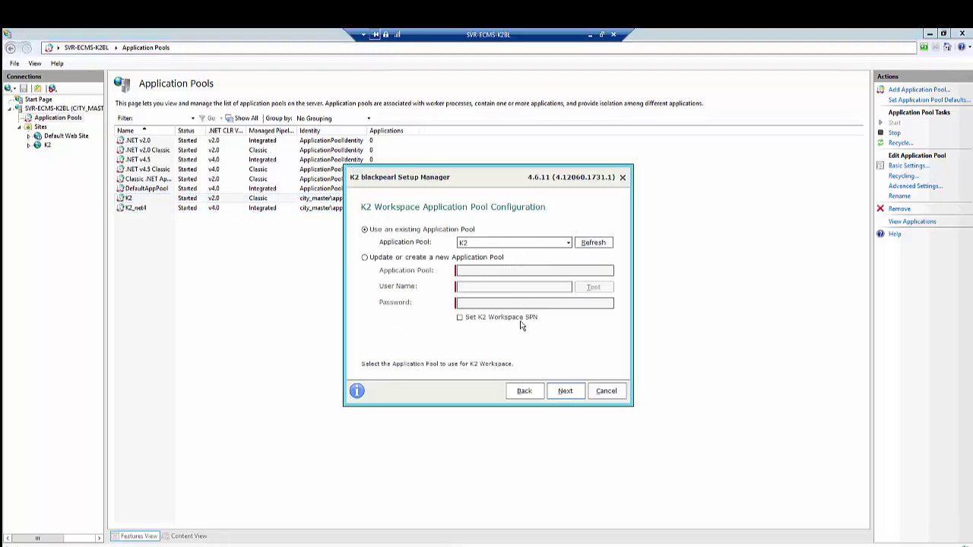
Step: Keep the existing K2 application pool for Workspace, leave Reporting Services and CRM integration disabled, and accept the K2 database configuration
left_click(565, 391)
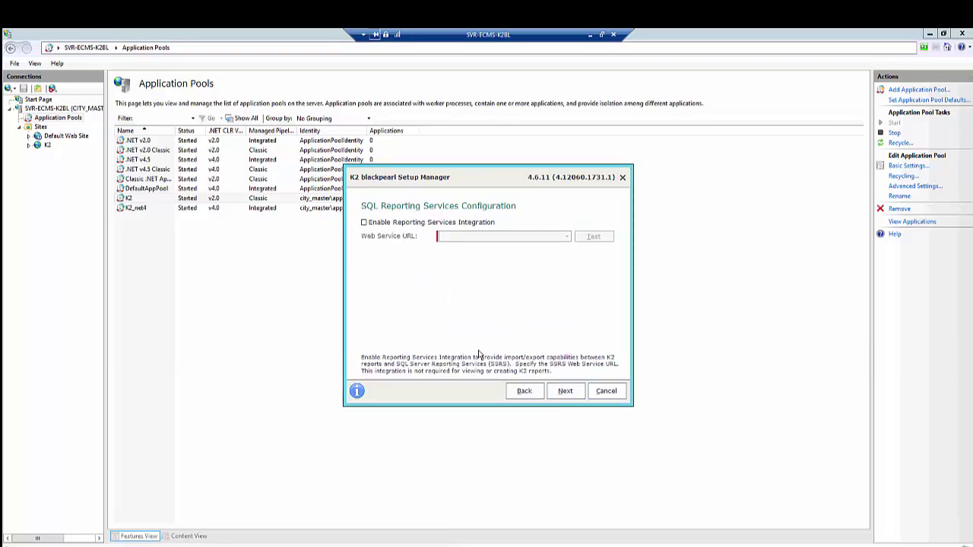
left_click(577, 393)
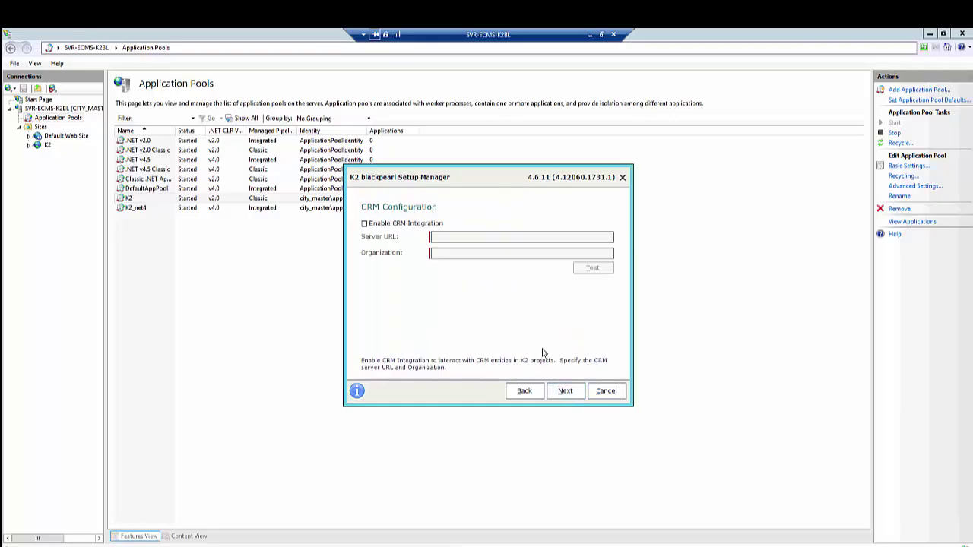
left_click(565, 392)
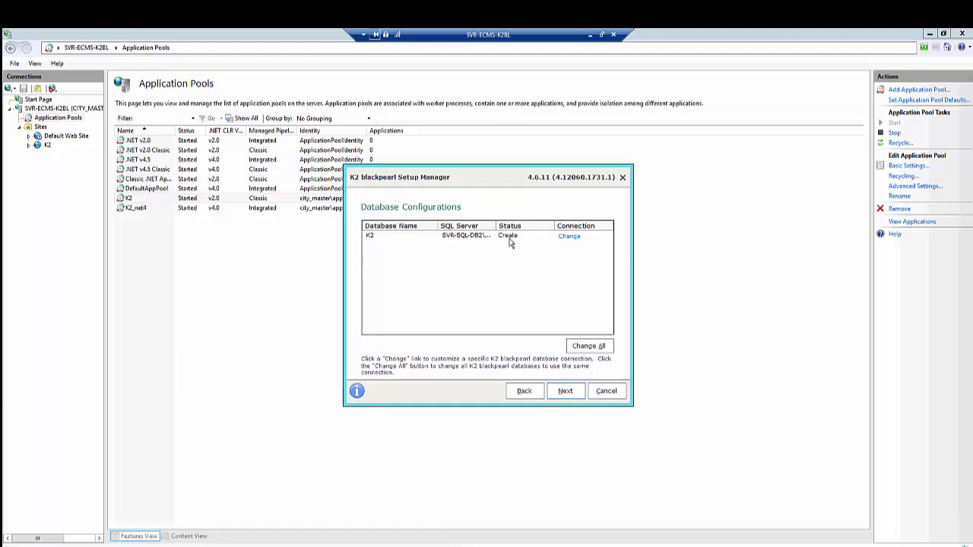
left_click(565, 391)
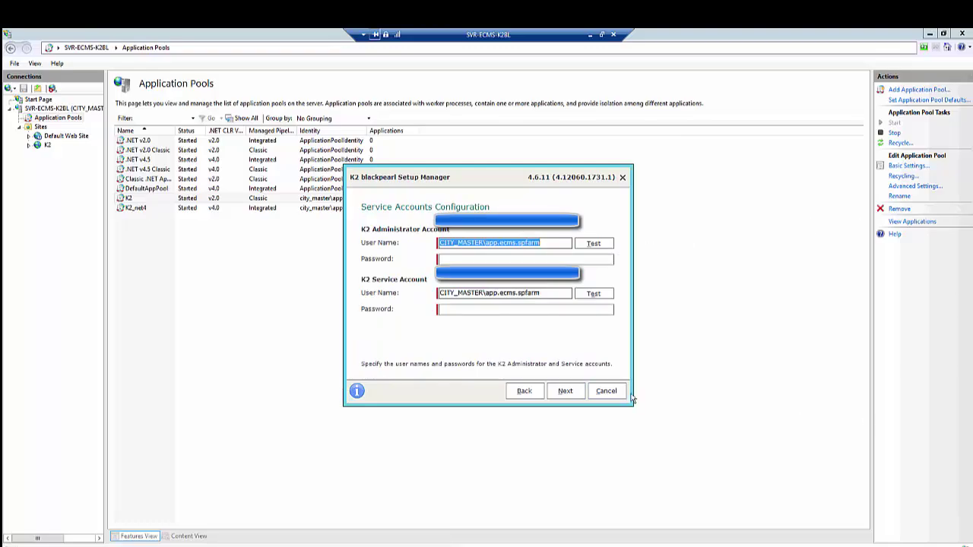
Step: Enter the passwords for the K2 Administrator and K2 Service accounts and continue to the Exchange settings
left_click(455, 260)
key("ctrl+v")
left_click(465, 310)
key("ctrl+v")
left_click(562, 390)
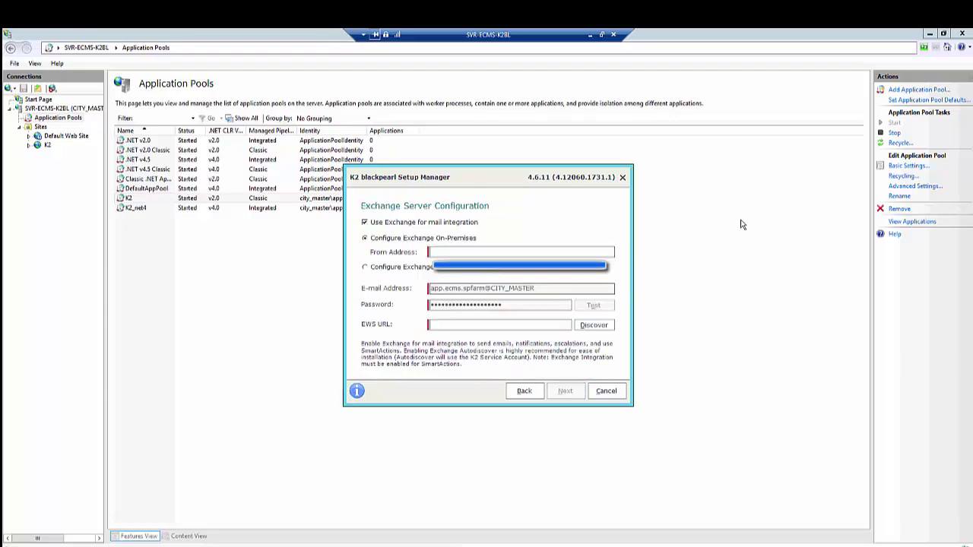
Step: Disable Exchange mail integration and accept the prefilled SMTP server settings with port 25 and no TLS encryption
left_click(395, 227)
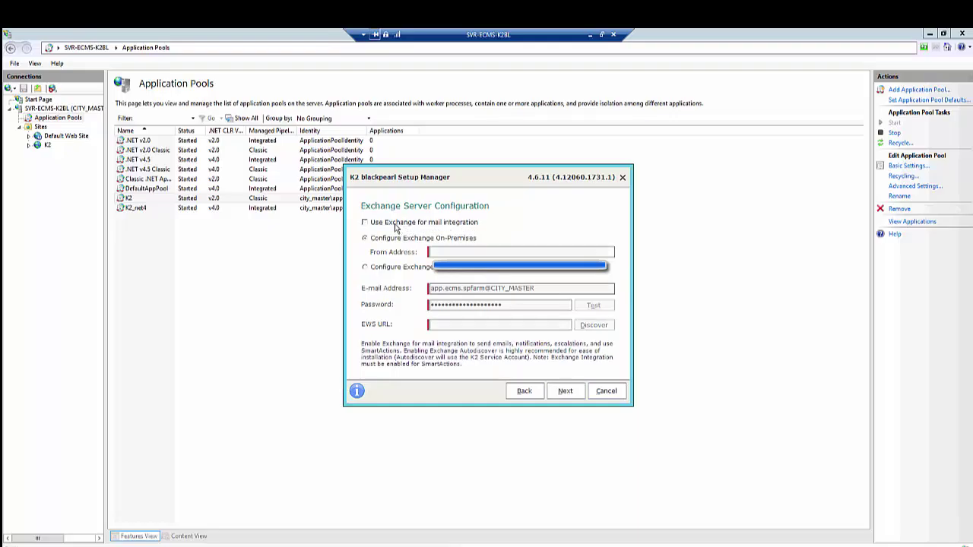
left_click(570, 392)
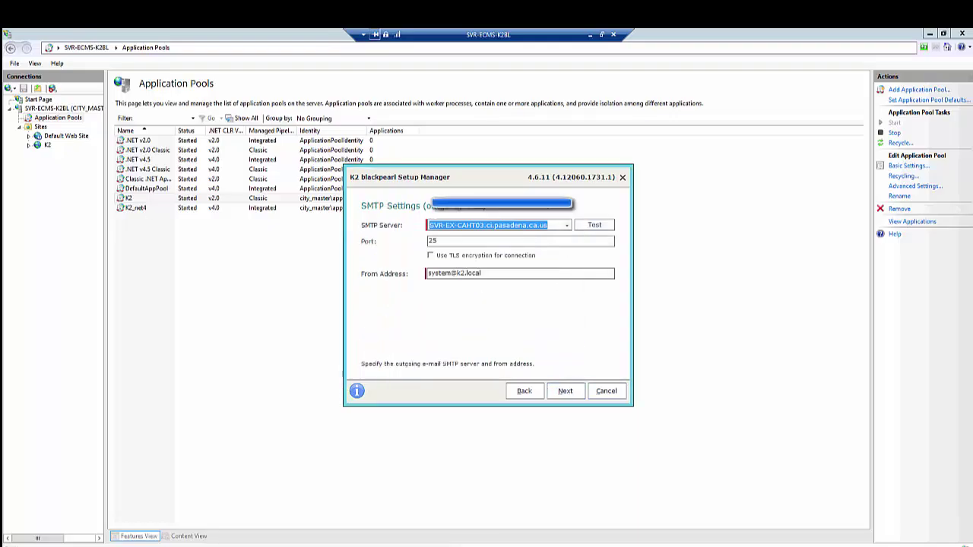
left_click(564, 391)
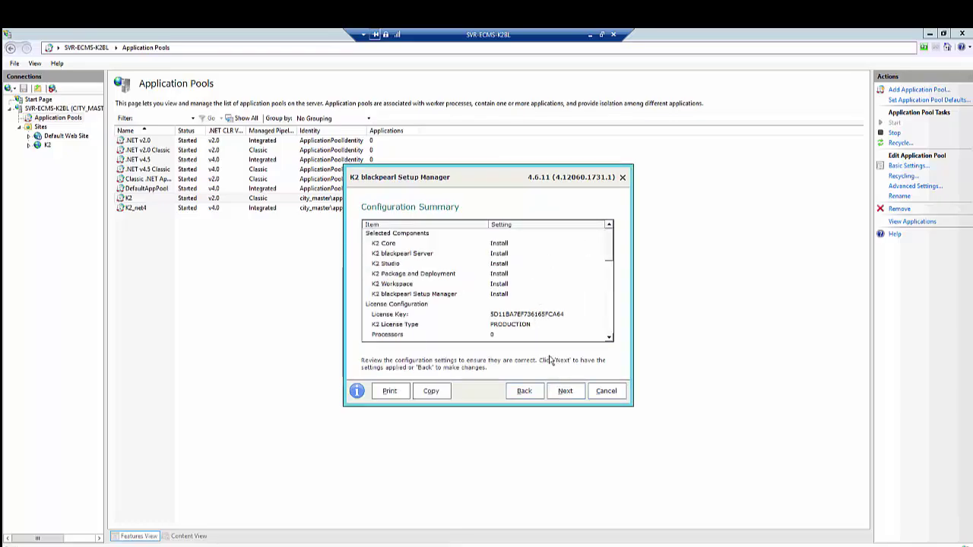
Step: Accept the configuration summary and the IISReset action to run the K2 blackpearl installation
left_click(566, 393)
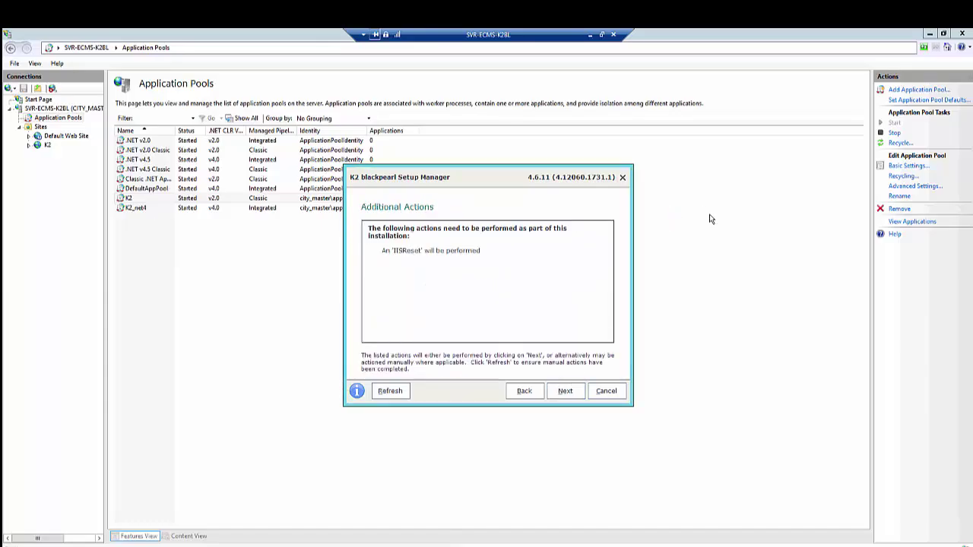
left_click(565, 391)
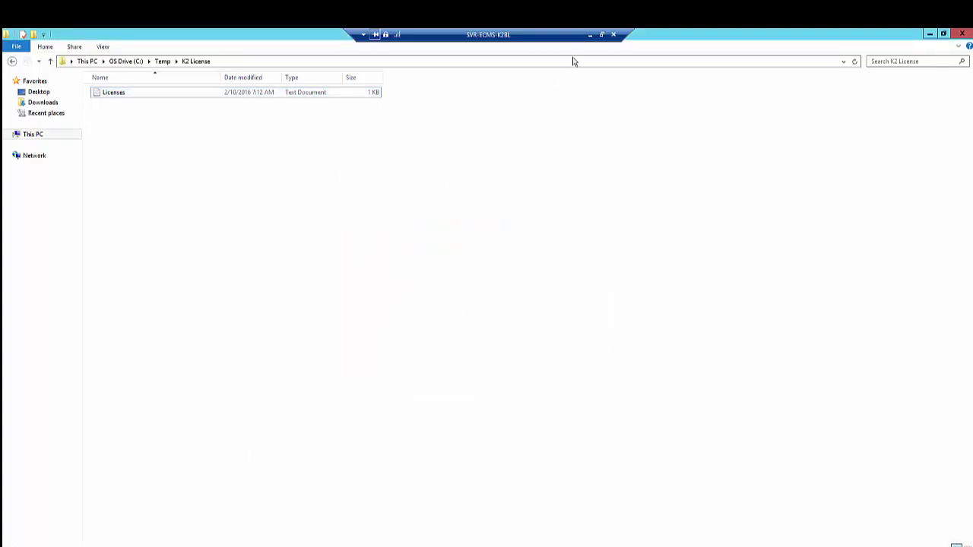
Step: Examine the Message Queuing Enabled result in the Configuration Analysis and read its MSMQ help topic, then close the guide
left_click(927, 35)
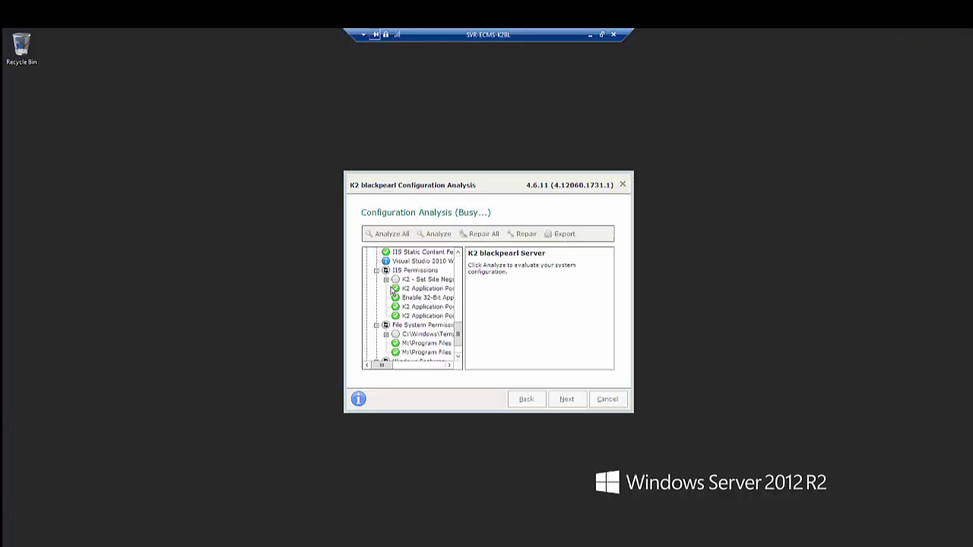
left_click_drag(457, 331, 457, 263)
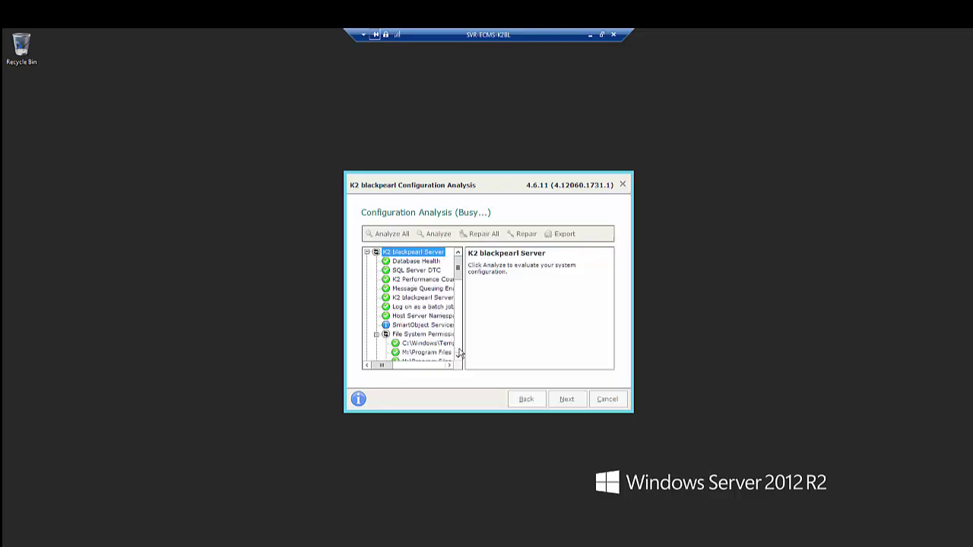
mouse_move(457, 274)
left_mouse_down()
mouse_move(456, 354)
mouse_move(465, 265)
left_mouse_up()
left_click(416, 289)
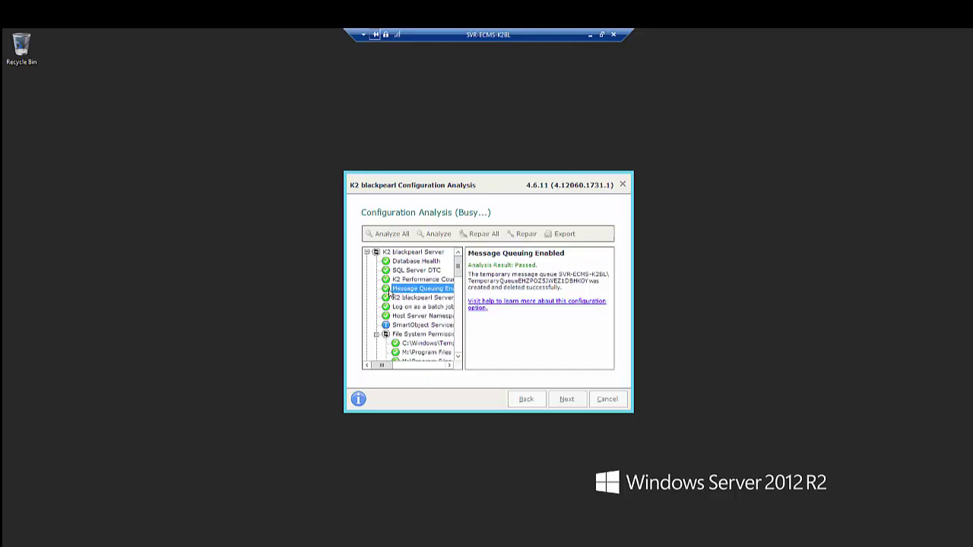
left_click(522, 304)
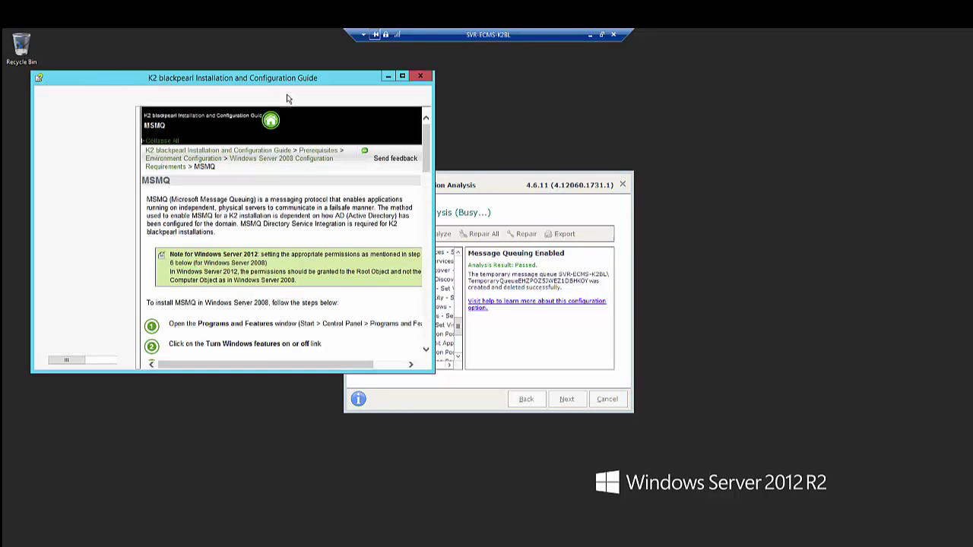
left_click_drag(428, 148, 433, 335)
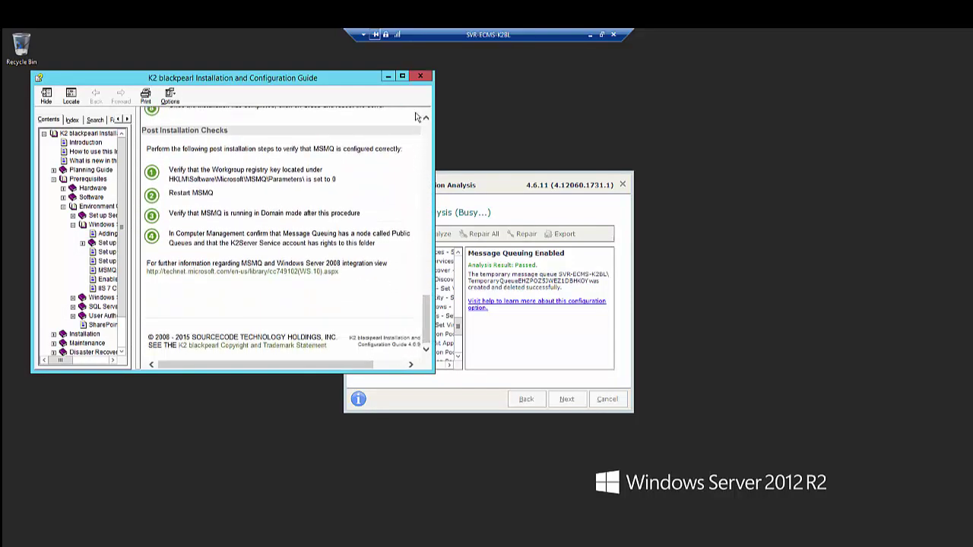
left_click(417, 78)
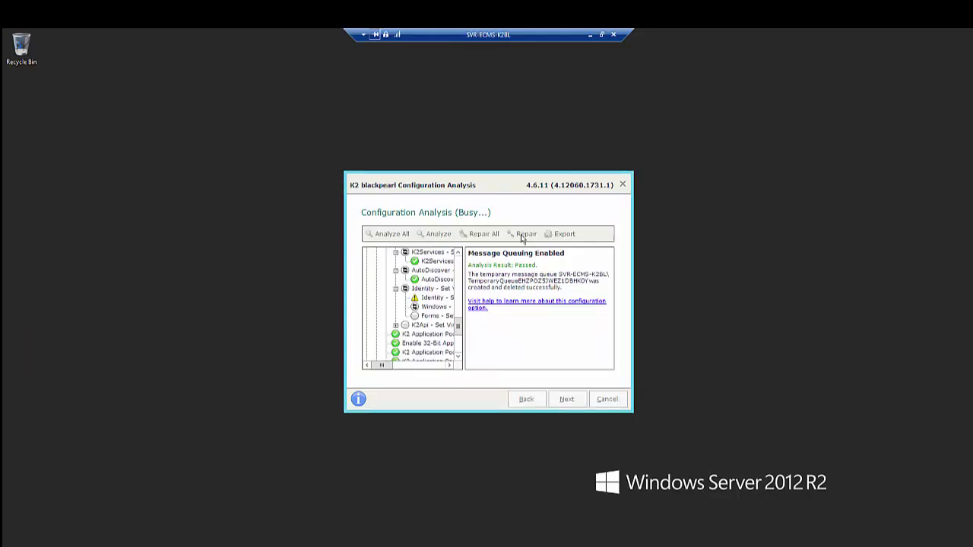
Step: Review the Configuration Analysis tree, examining the details for Loopback Host Headers and K2 blackpearl Server Running
scroll(462, 270, "up", 4)
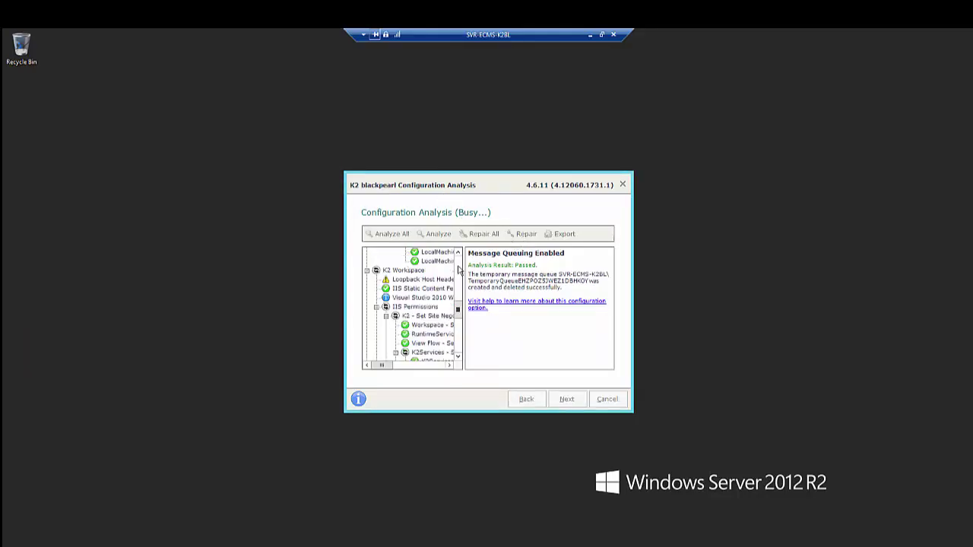
left_click(426, 279)
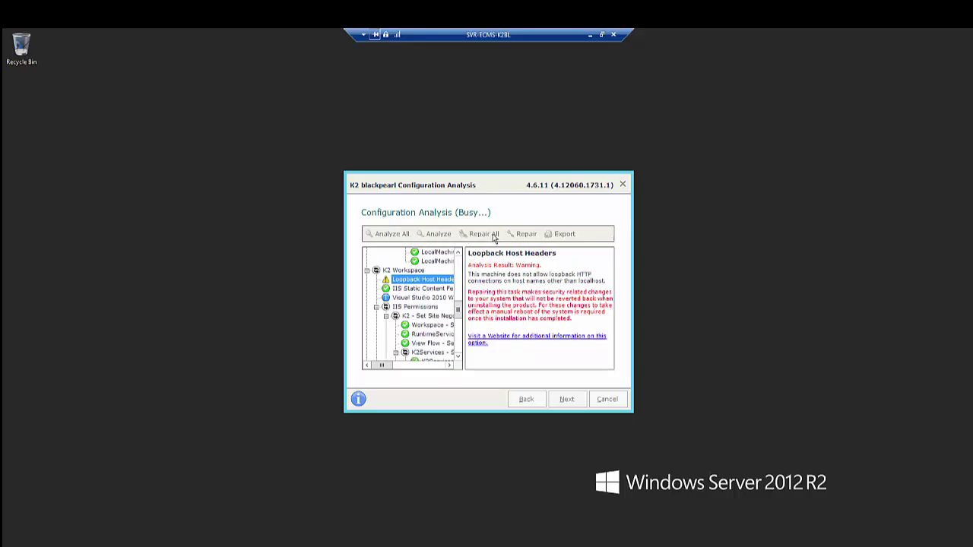
scroll(450, 285, "down", 5)
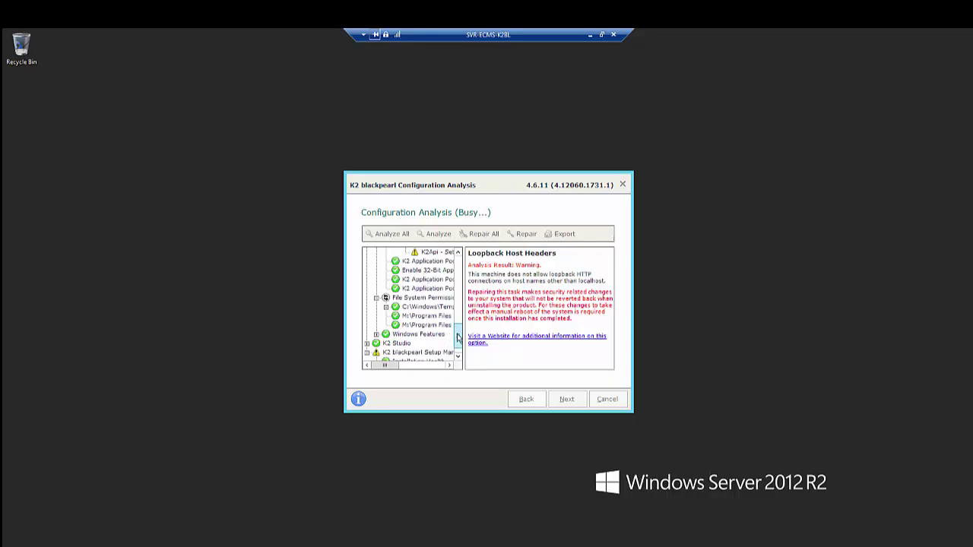
left_click_drag(457, 324, 459, 260)
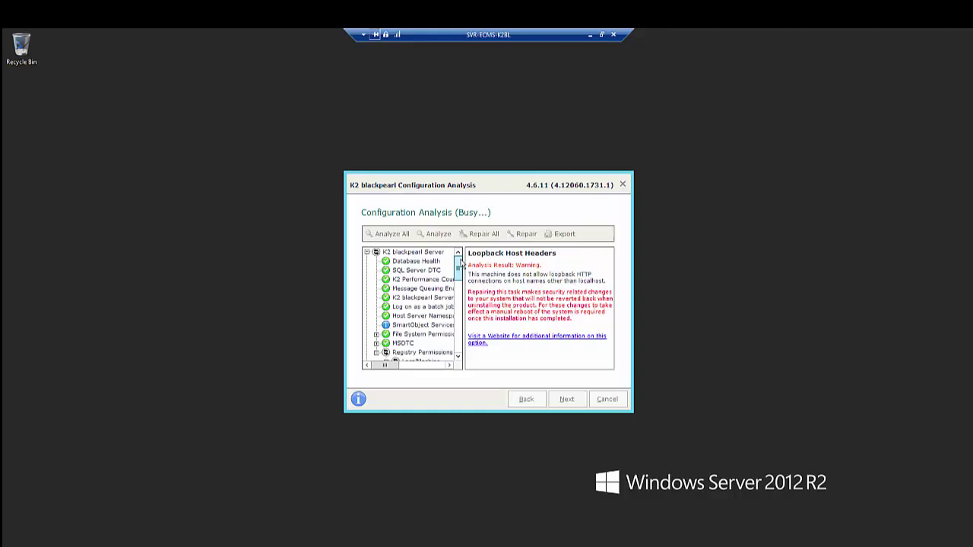
left_click(414, 298)
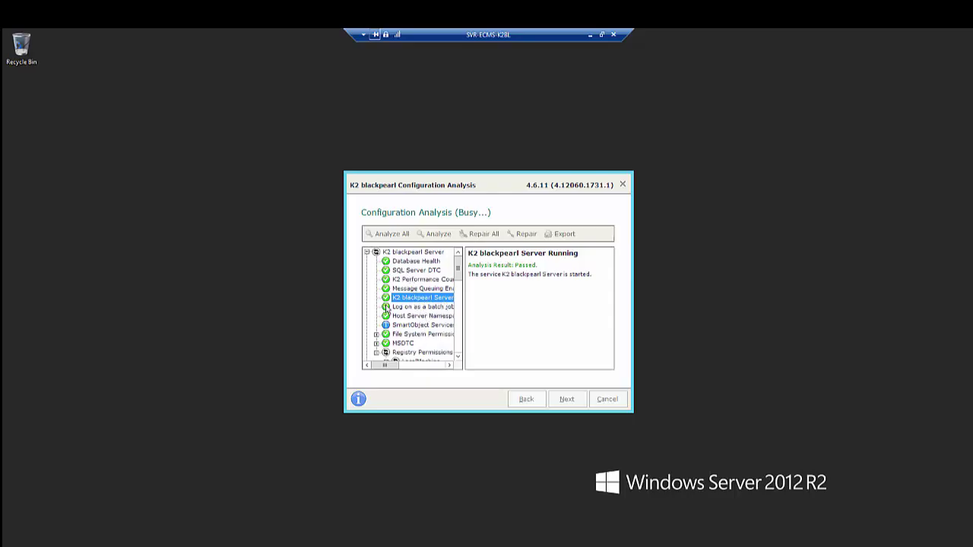
left_click_drag(460, 271, 460, 351)
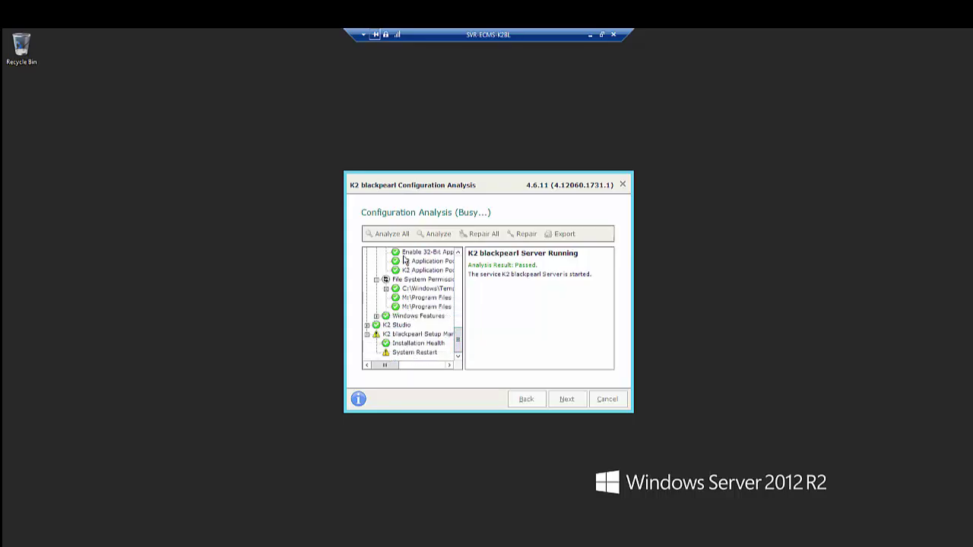
left_click_drag(458, 300, 458, 262)
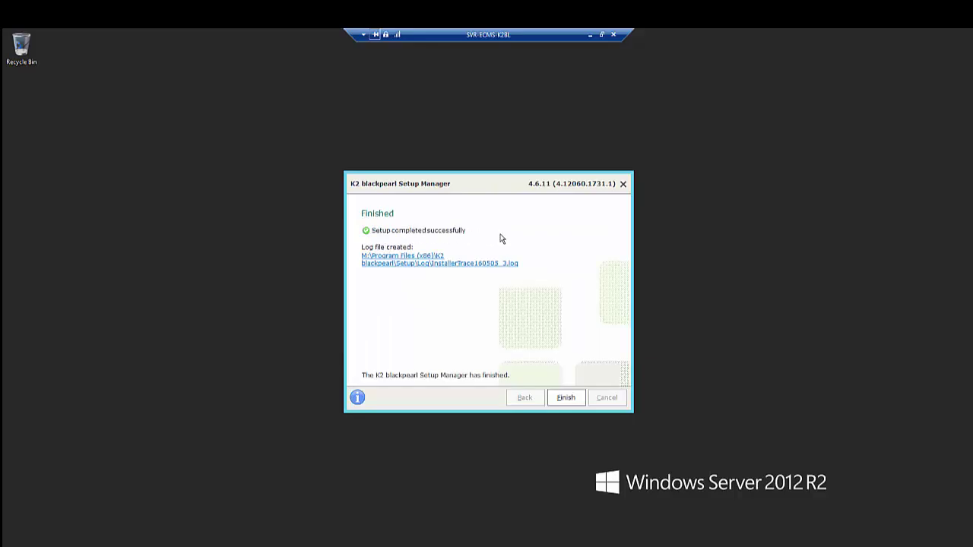
Step: Finish the K2 blackpearl setup and open the Installation folder of K2 for SharePoint 4.6.11 under C:\Temp
left_click(570, 405)
left_click(569, 402)
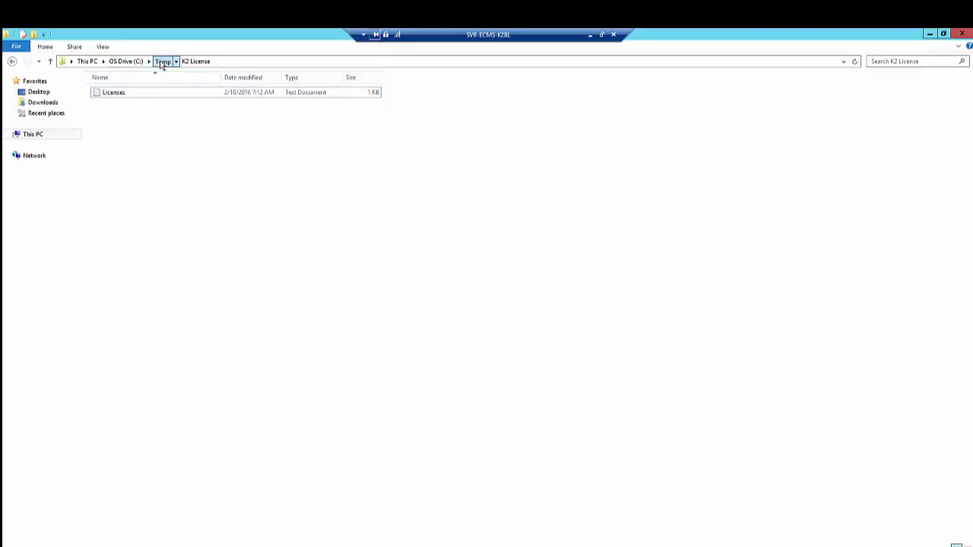
left_click(148, 105)
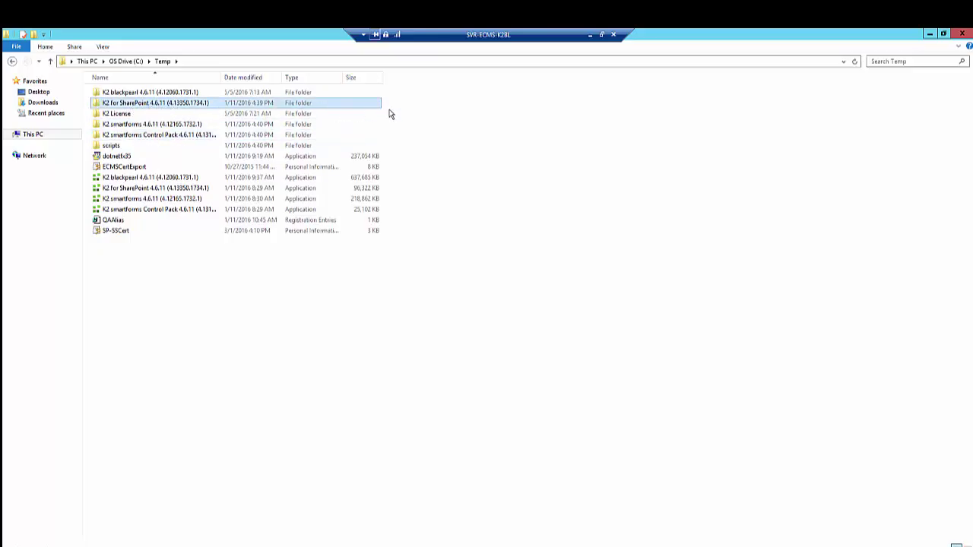
key("Return")
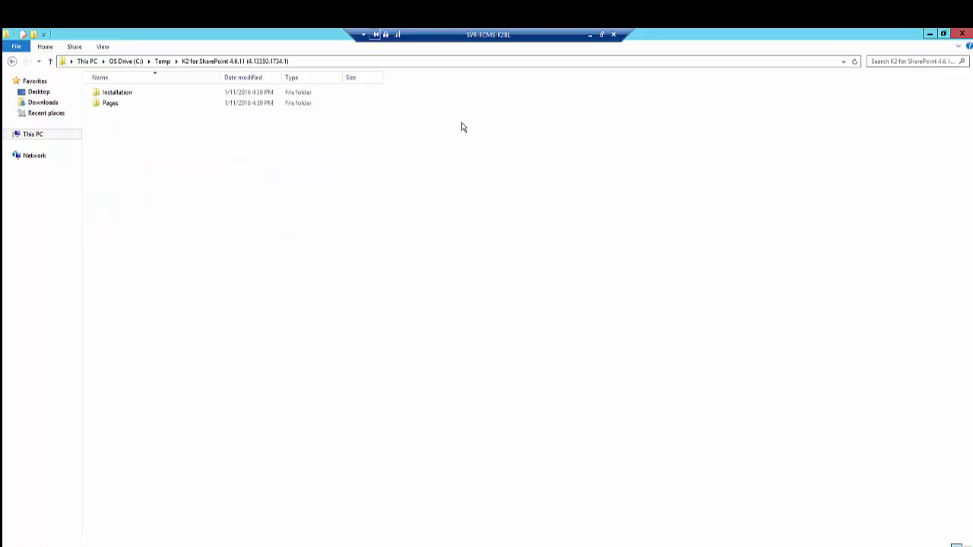
double_click(135, 95)
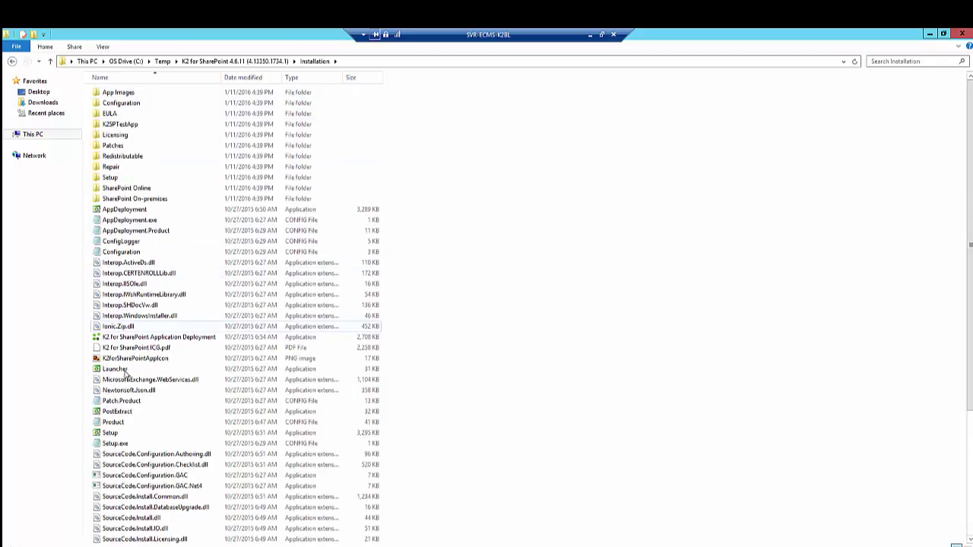
Step: Run Launcher from the Installation folder and allow the K2 for SharePoint Setup.exe to make changes
left_click(115, 369)
double_click(115, 369)
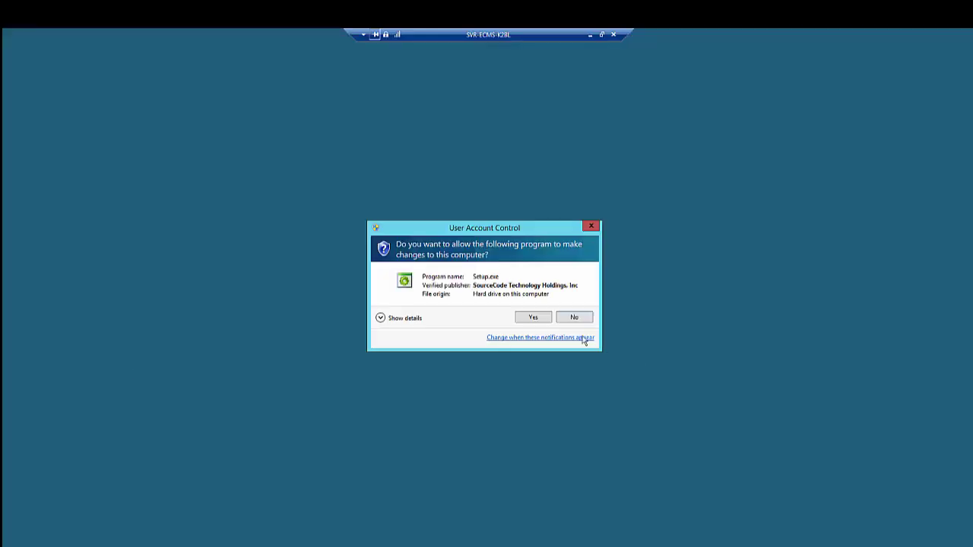
left_click(546, 318)
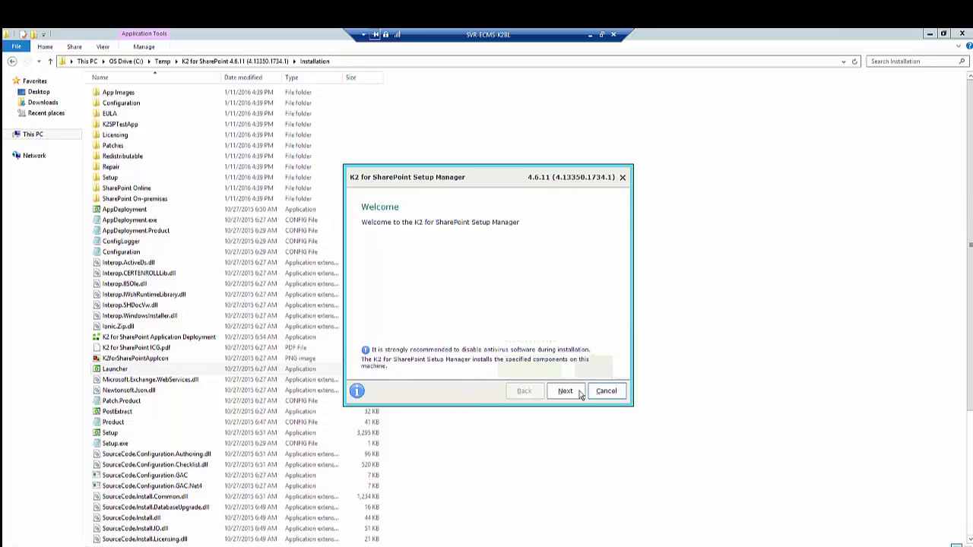
Step: Proceed through the K2 for SharePoint setup to Update Components and check the dependencies of K2 Server
left_click(566, 390)
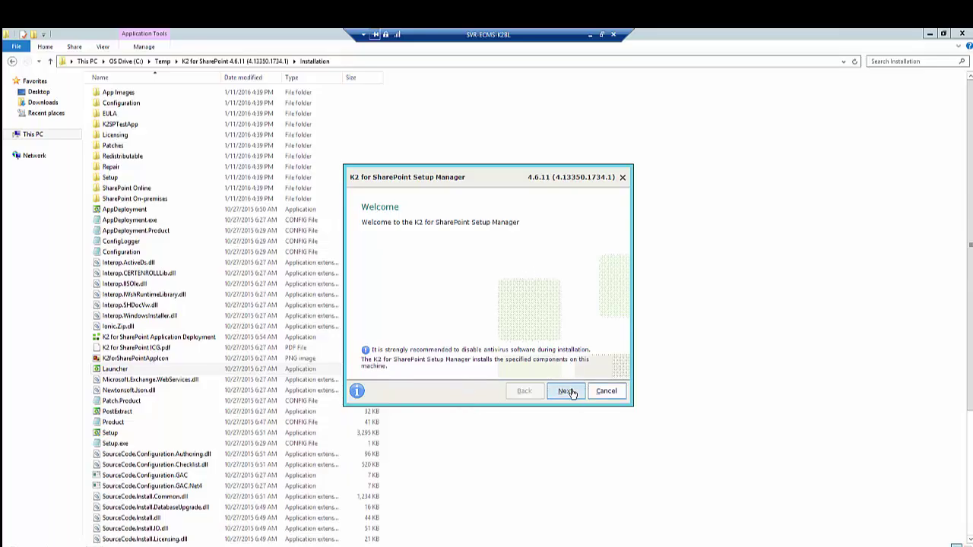
left_click(462, 339)
left_click(565, 391)
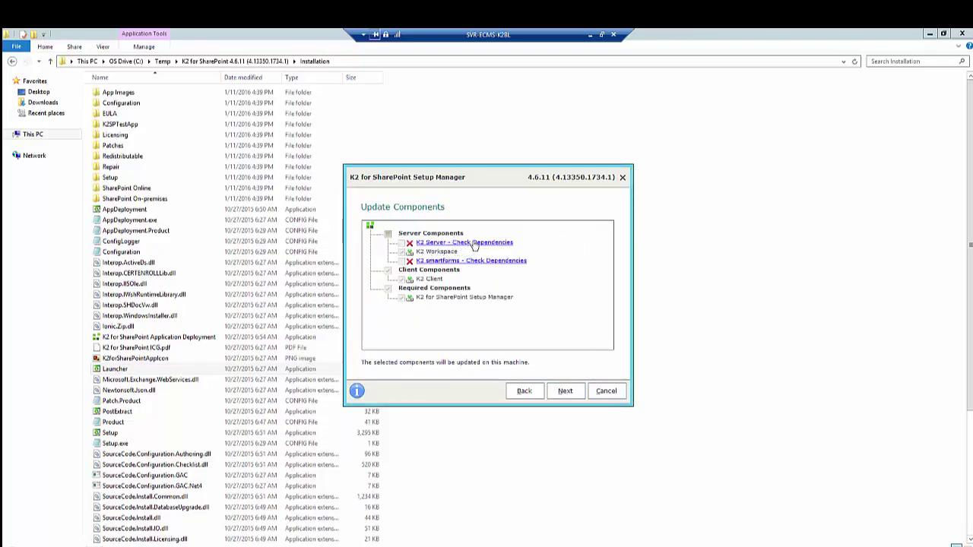
left_click(456, 244)
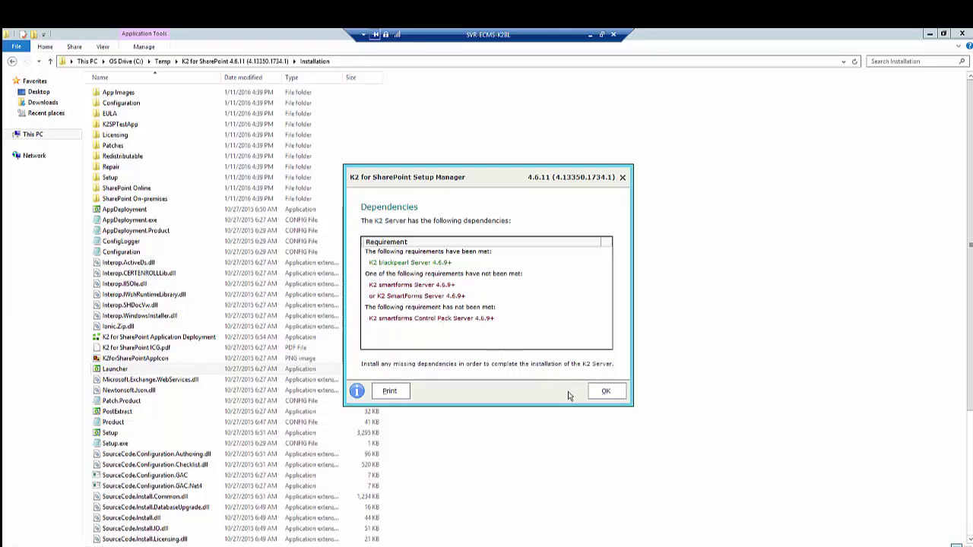
Step: Close the K2 Server dependencies list and exit the K2 for SharePoint Setup Manager
left_click(605, 391)
left_click(606, 391)
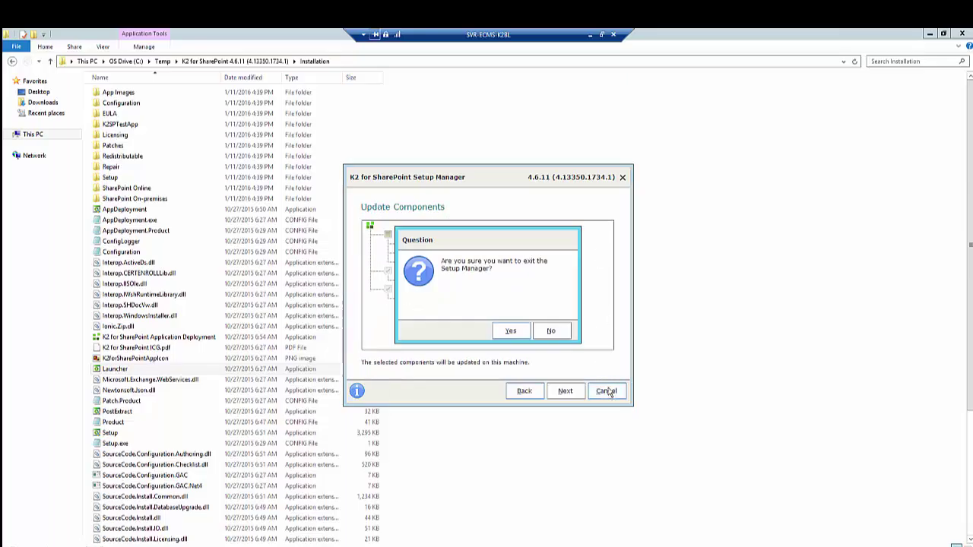
left_click(510, 332)
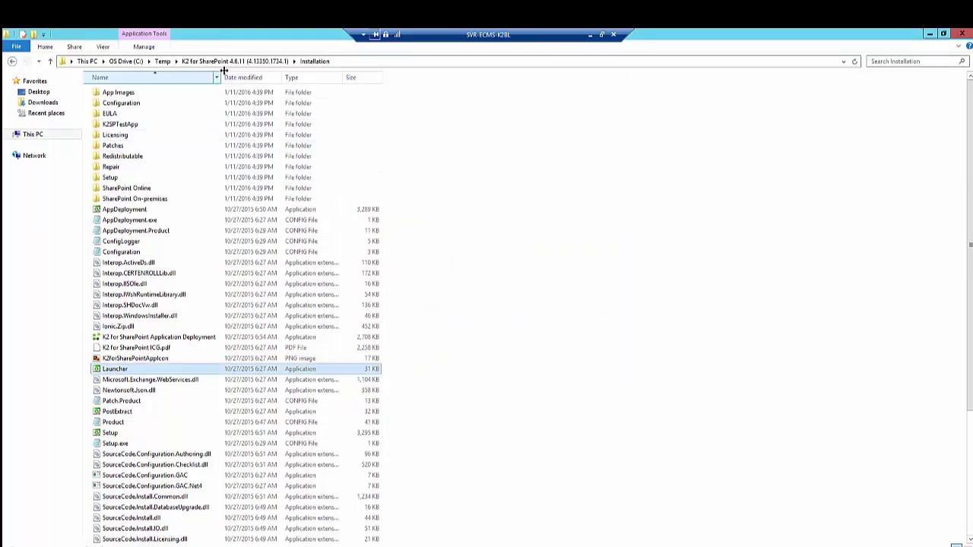
Step: Run Launcher from the Installation folder of K2 smartforms Control Pack 4.6.11 under C:\Temp and allow Setup.exe to make changes
left_click(162, 61)
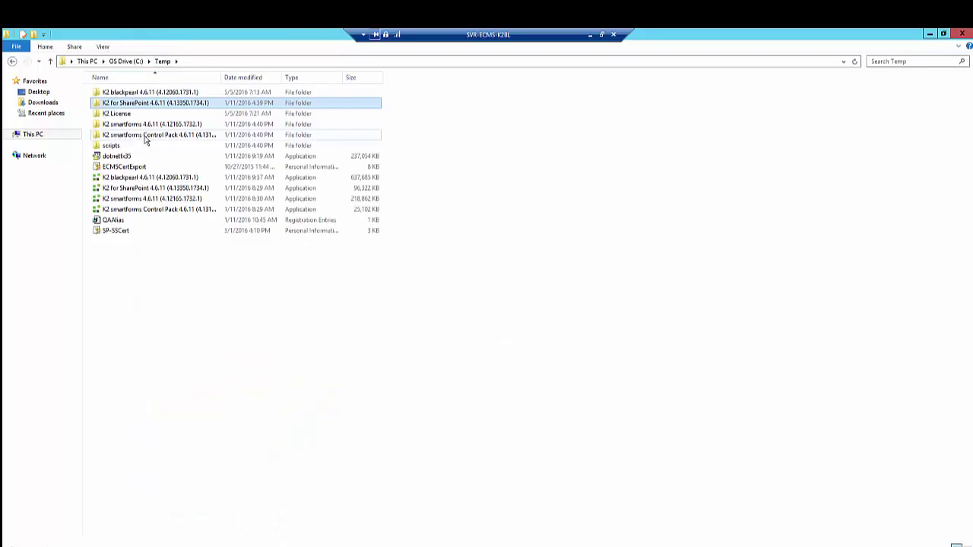
left_click(147, 137)
double_click(146, 137)
double_click(120, 94)
double_click(138, 242)
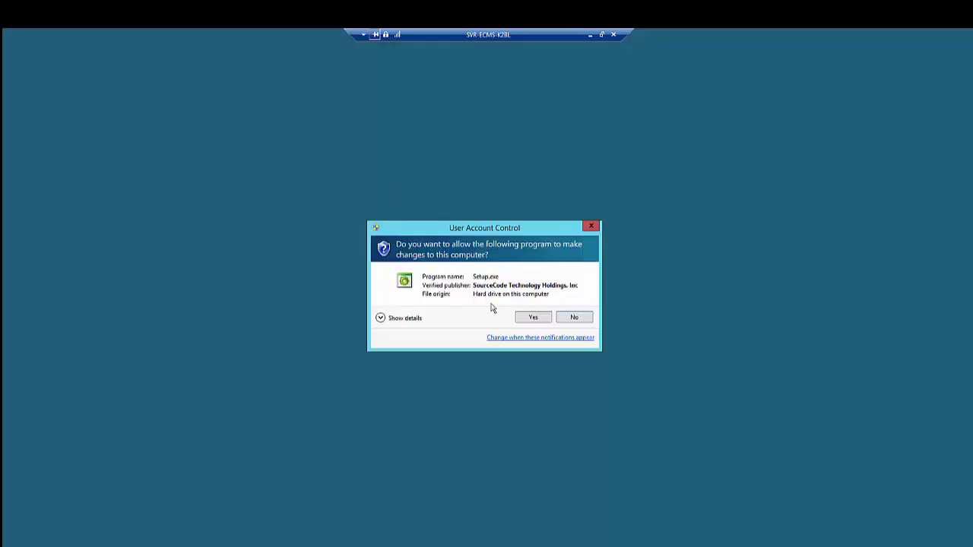
left_click(533, 317)
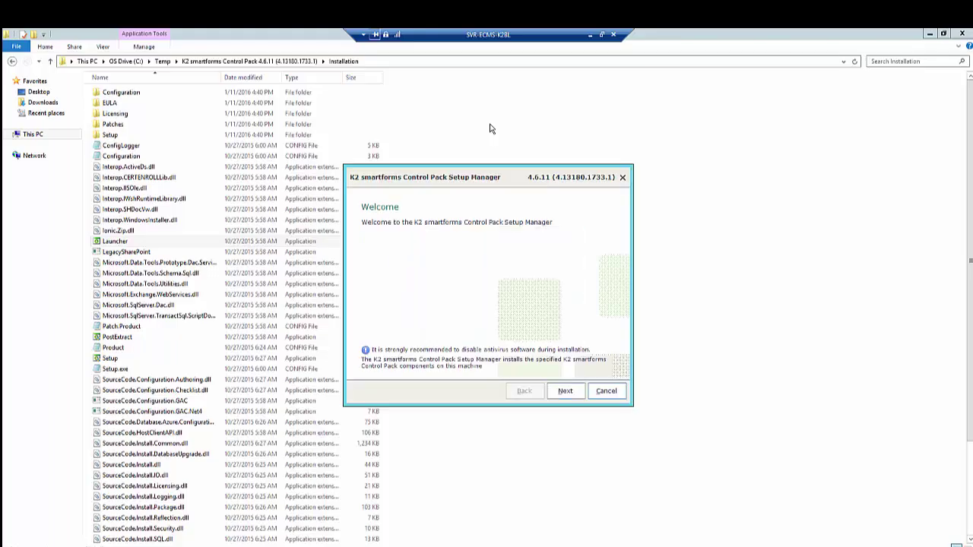
Step: Proceed through the K2 smartforms Control Pack setup to check the Control Pack Server's dependencies, and exit the Setup Manager
left_click(565, 390)
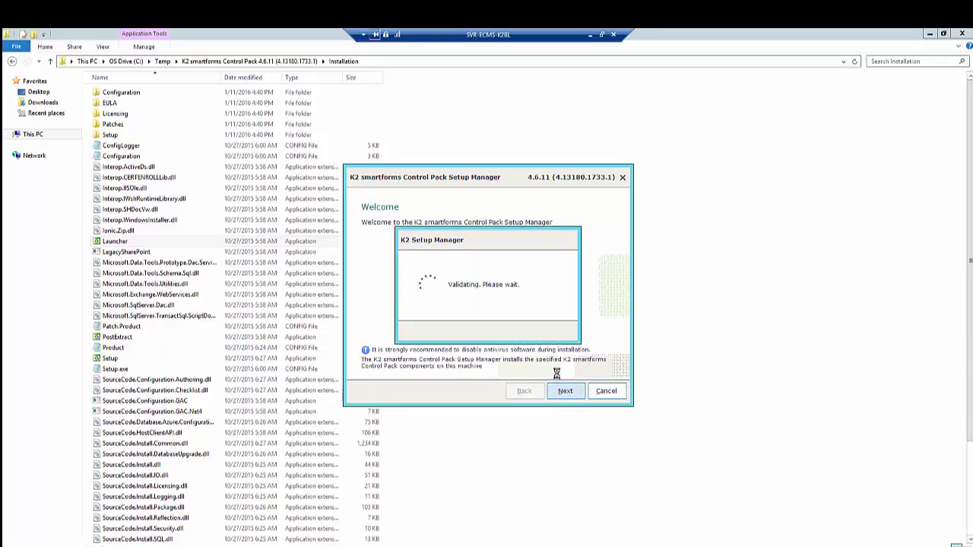
left_click(443, 339)
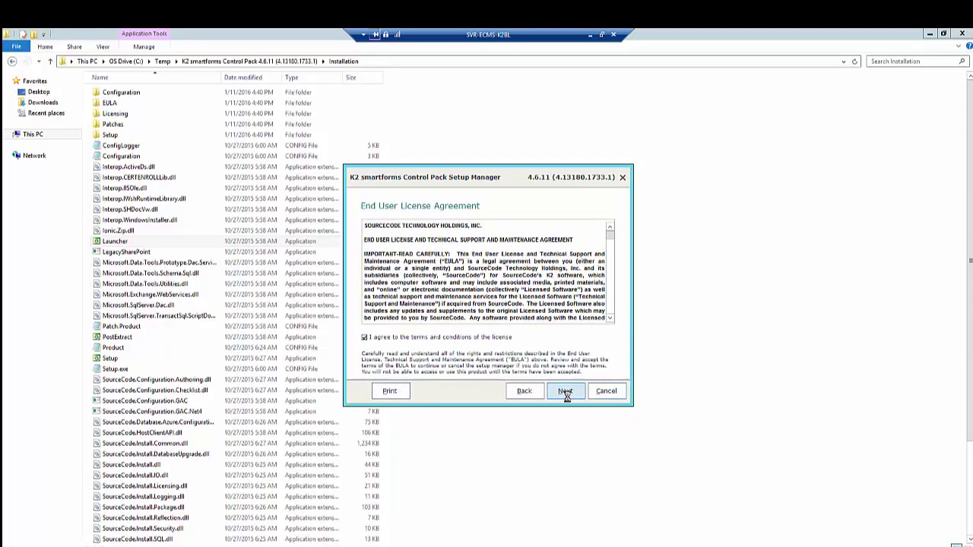
left_click(564, 391)
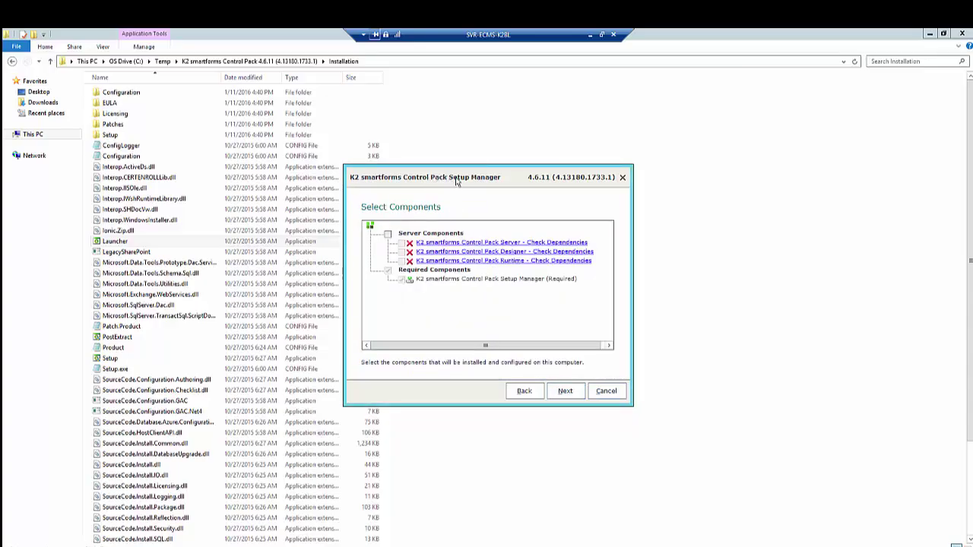
left_click(498, 242)
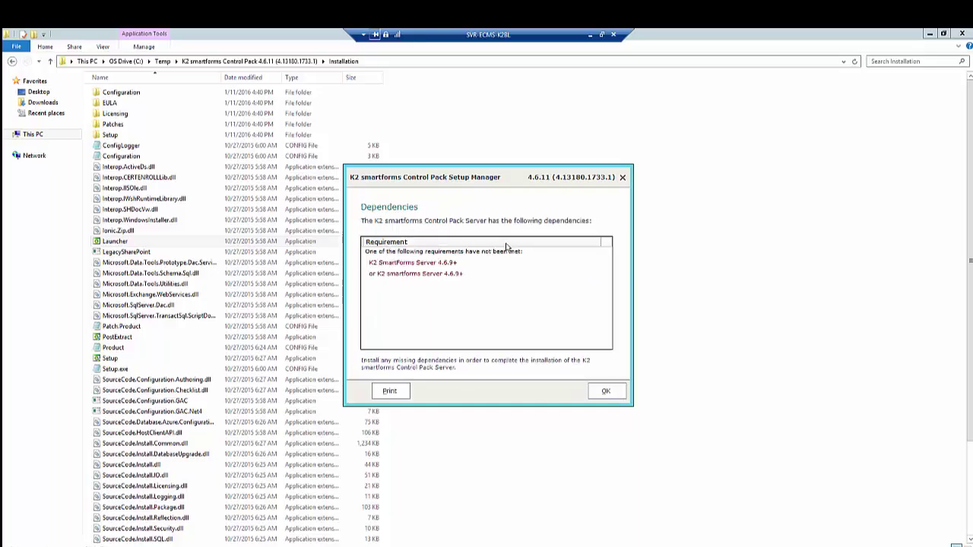
left_click(606, 393)
left_click(606, 391)
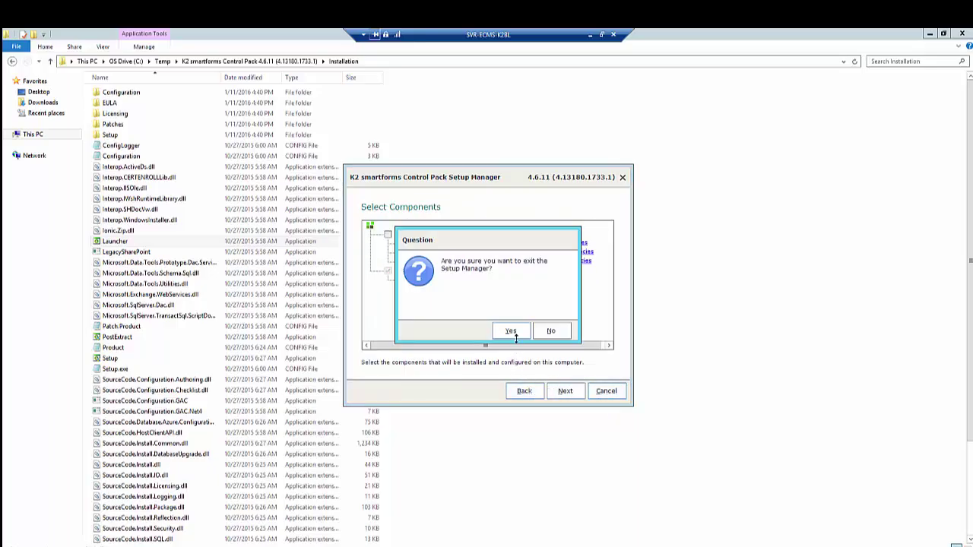
left_click(513, 329)
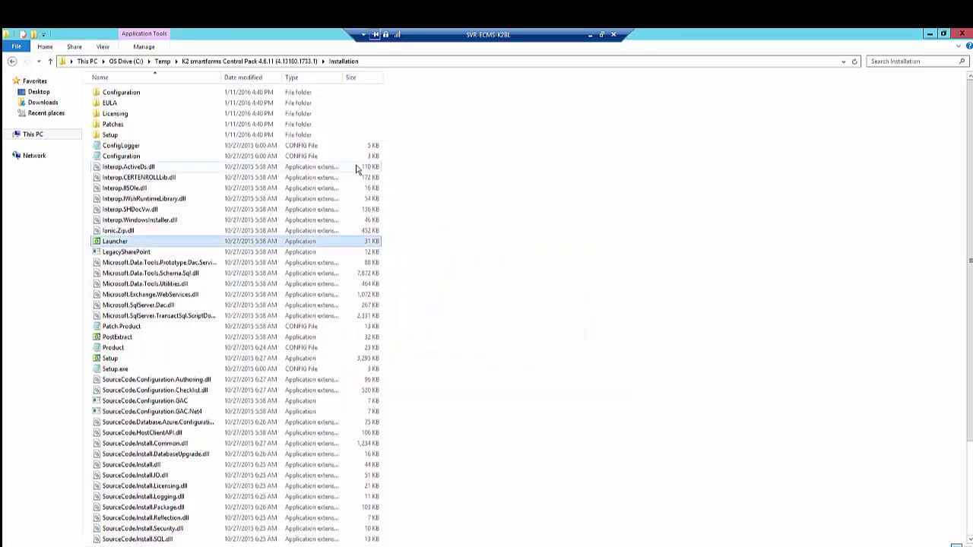
Step: Run Launcher from the Installation folder of K2 smartforms 4.6.11 under C:\Temp and allow Setup.exe to make changes
left_click(162, 60)
double_click(146, 125)
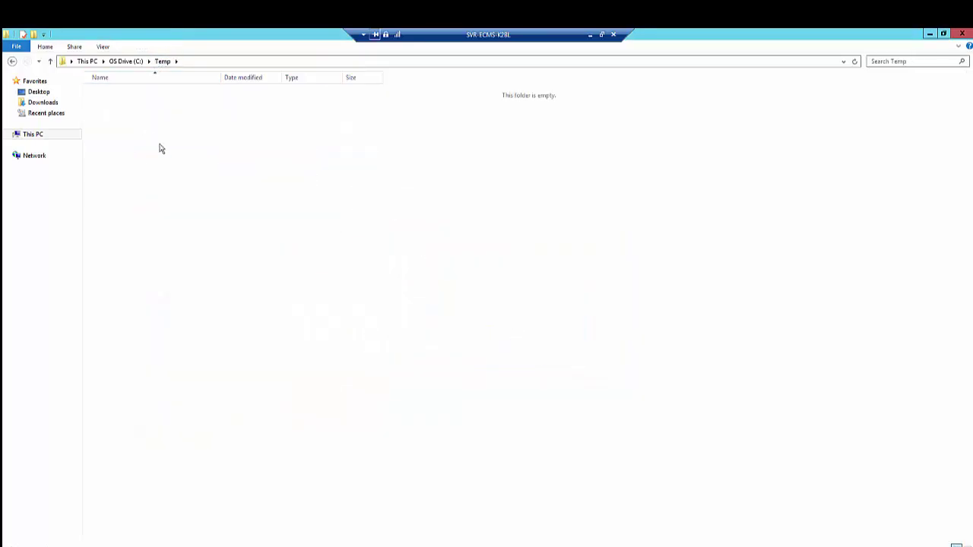
double_click(134, 95)
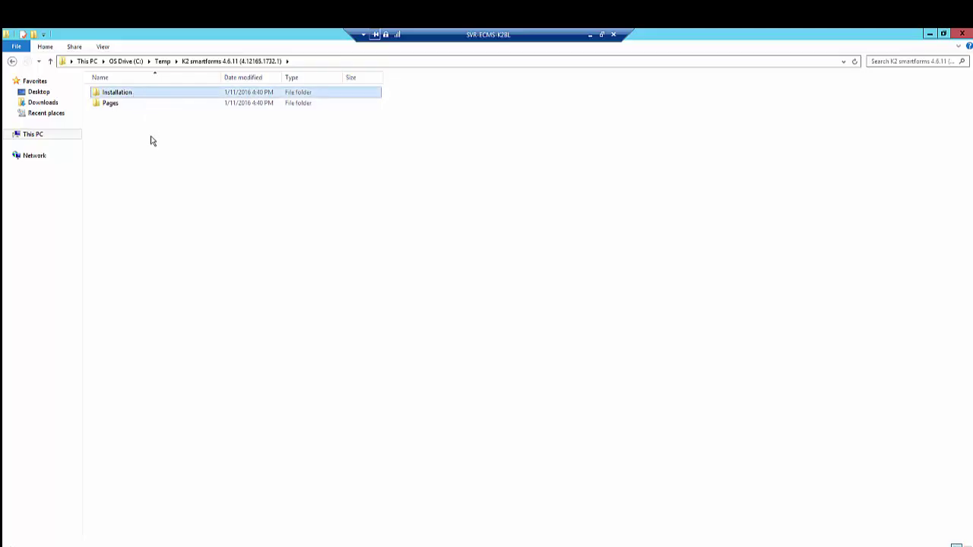
double_click(142, 294)
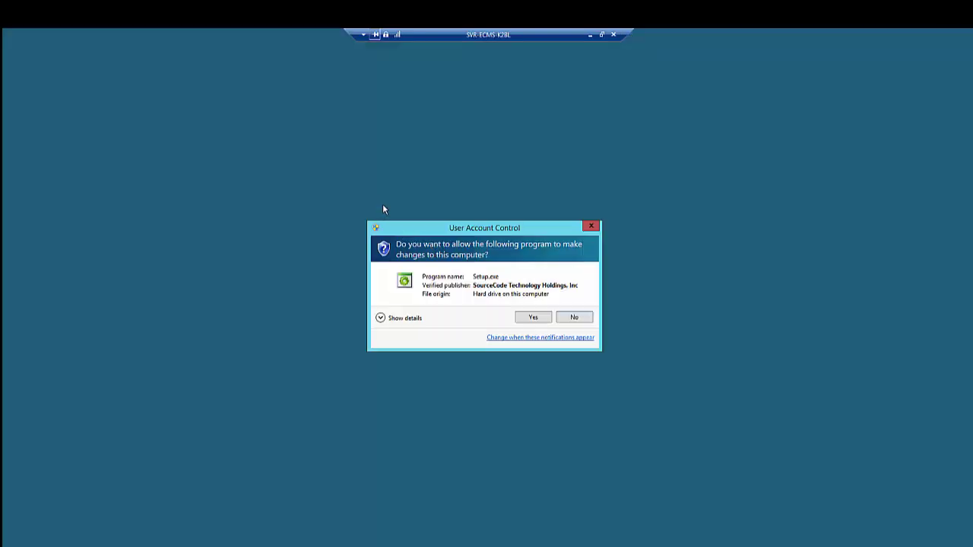
left_click(533, 317)
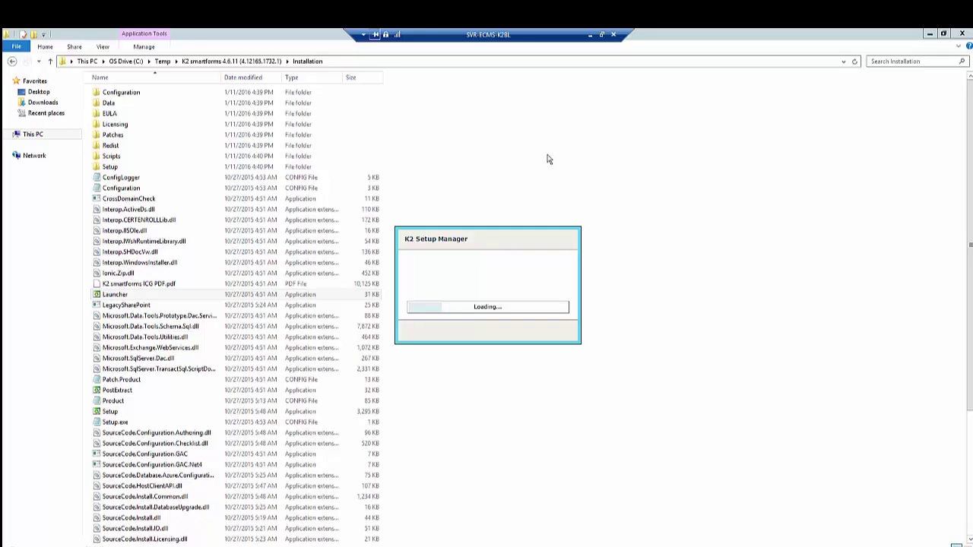
Step: Accept the K2 smartforms license agreement and keep the default component selection for installation
left_click(565, 392)
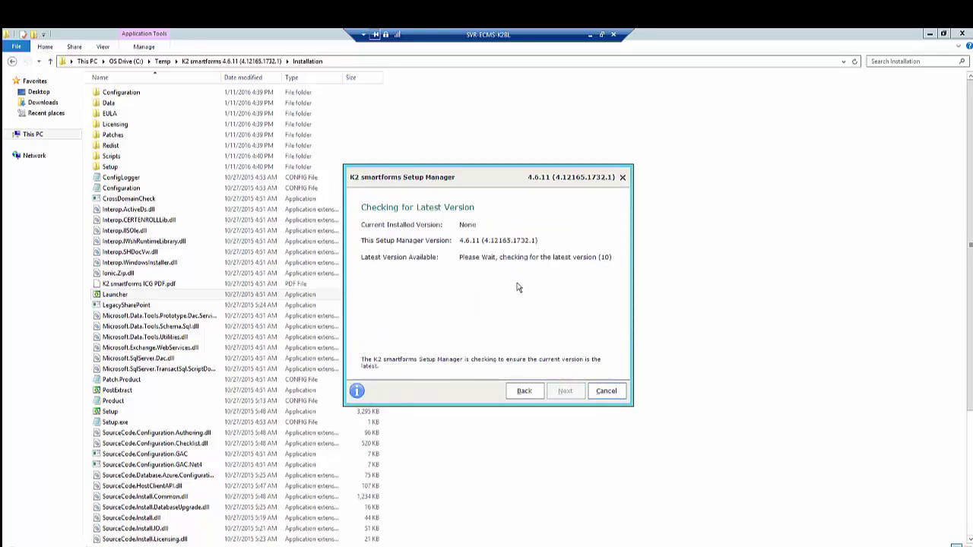
left_click(564, 389)
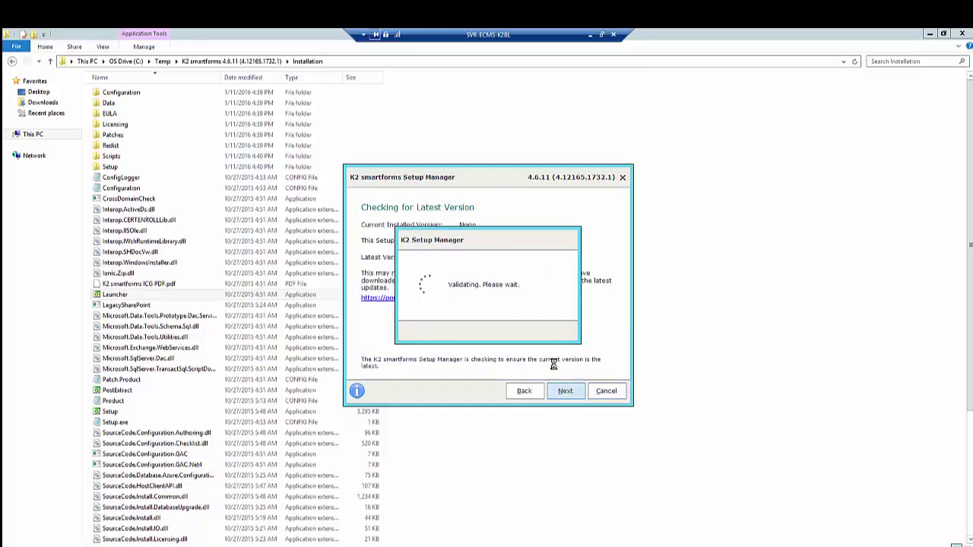
left_click(450, 338)
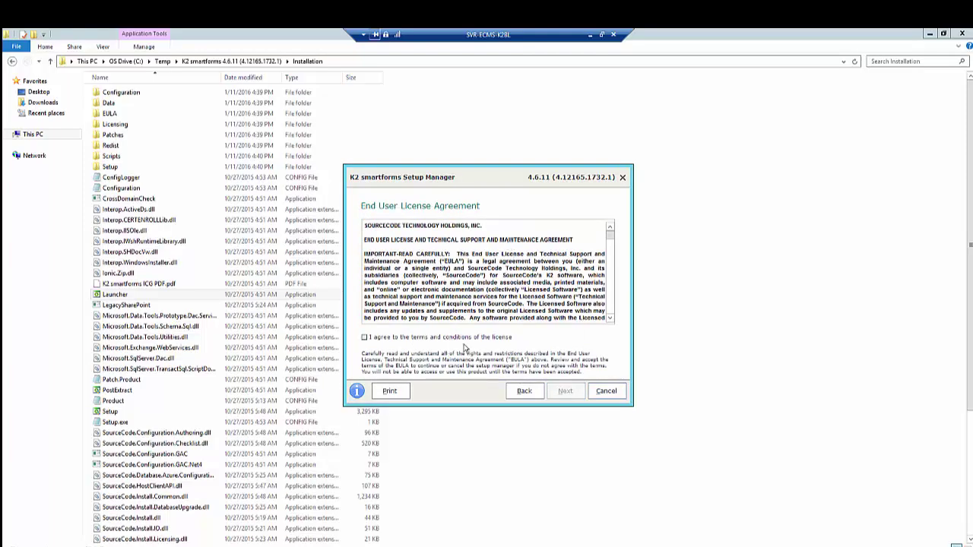
left_click(565, 391)
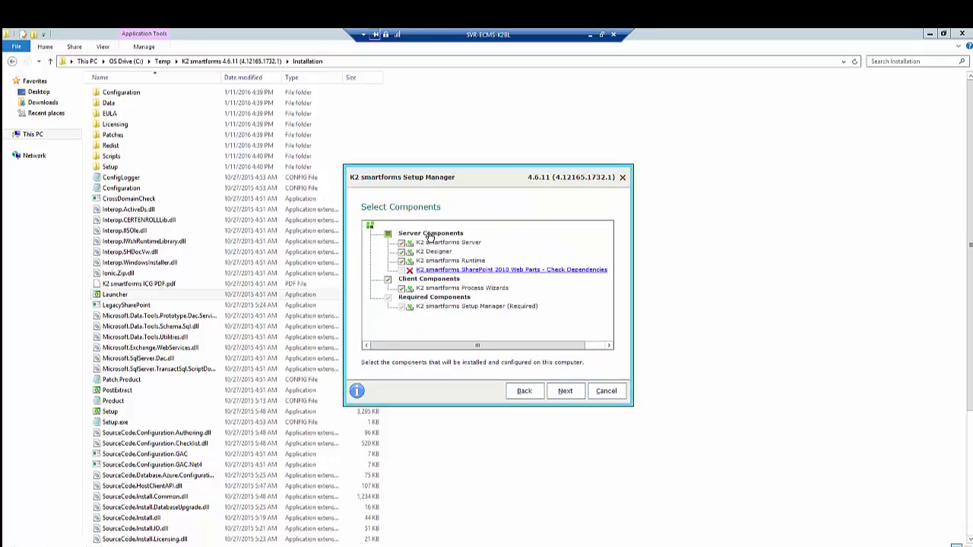
left_click(565, 392)
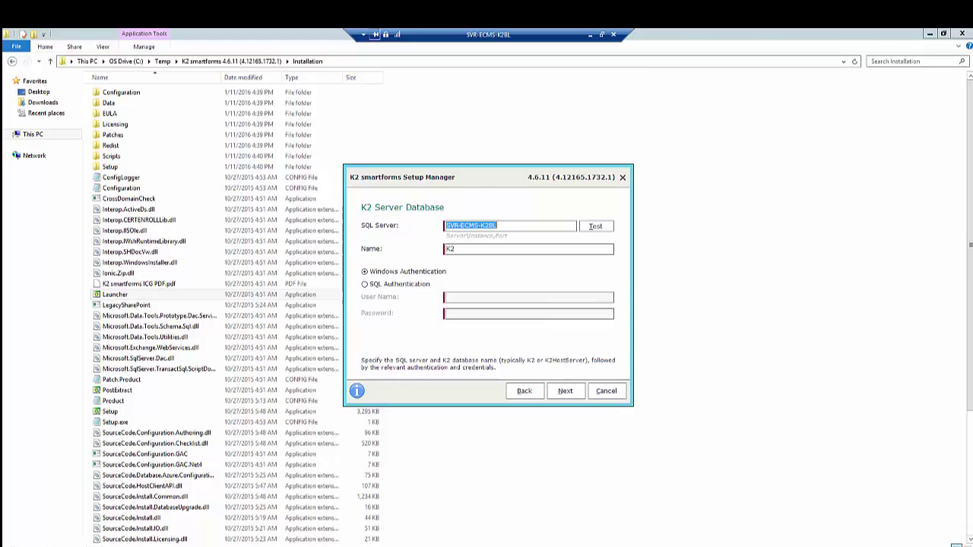
Step: Accept the K2 database with Windows Authentication, and configure K2 Designer on the existing K2 web site with application pool K2 smartforms and the account password
key("Return")
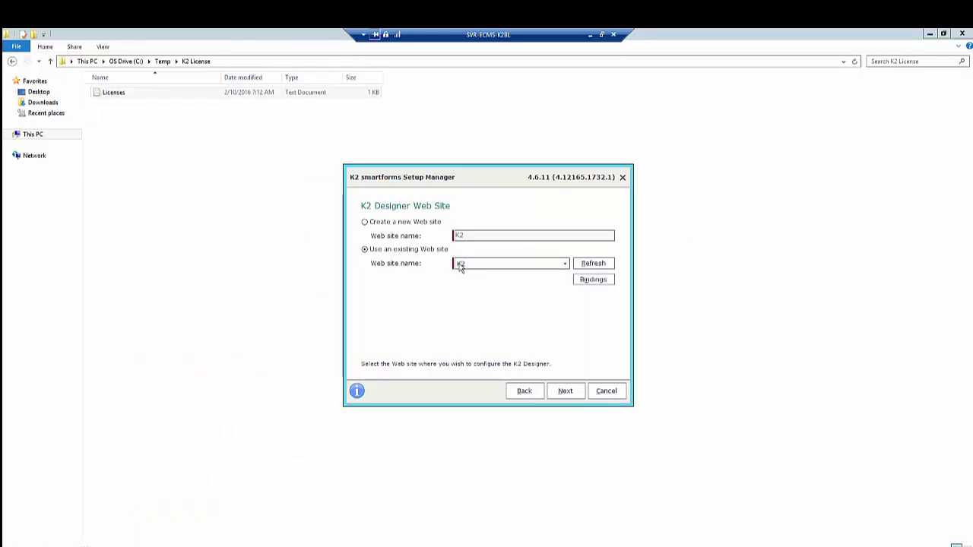
left_click(568, 392)
left_click(562, 392)
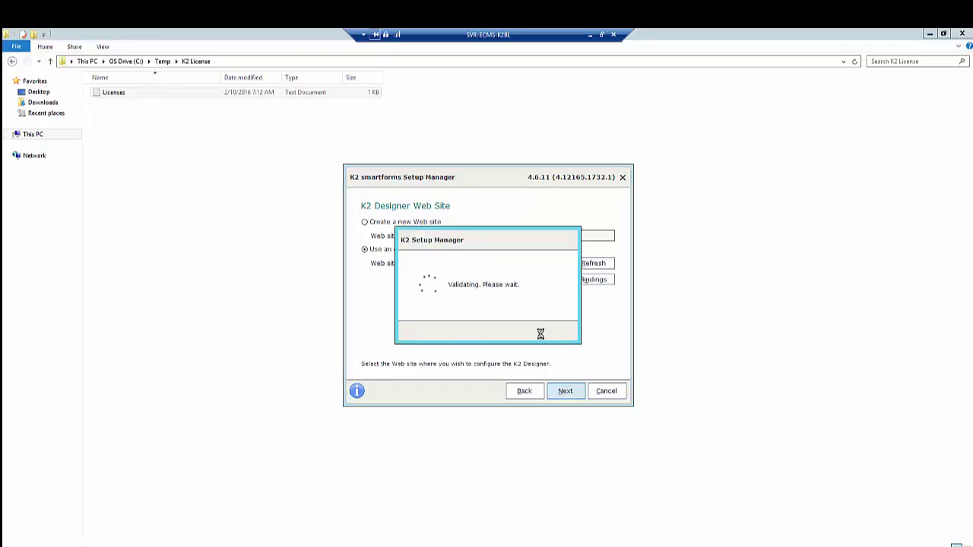
left_click(606, 357)
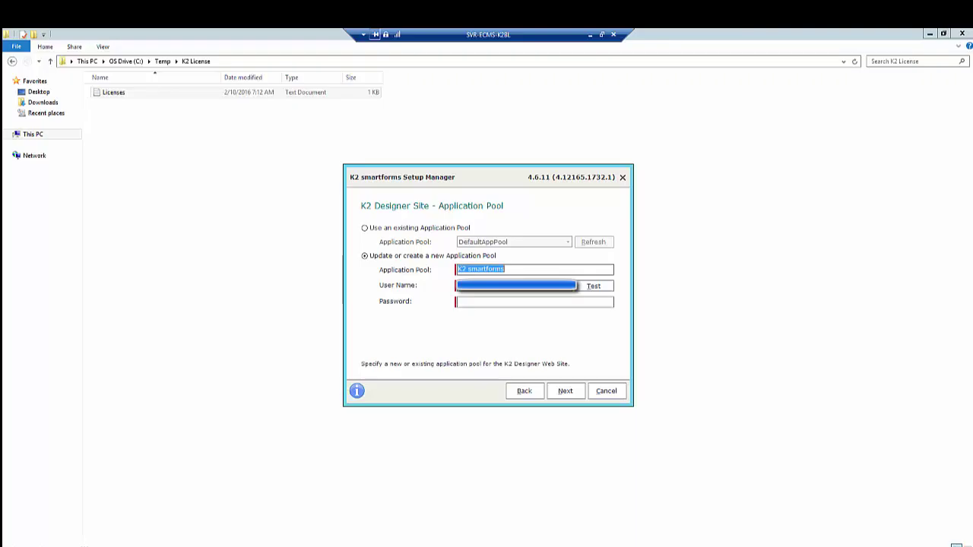
key("Return")
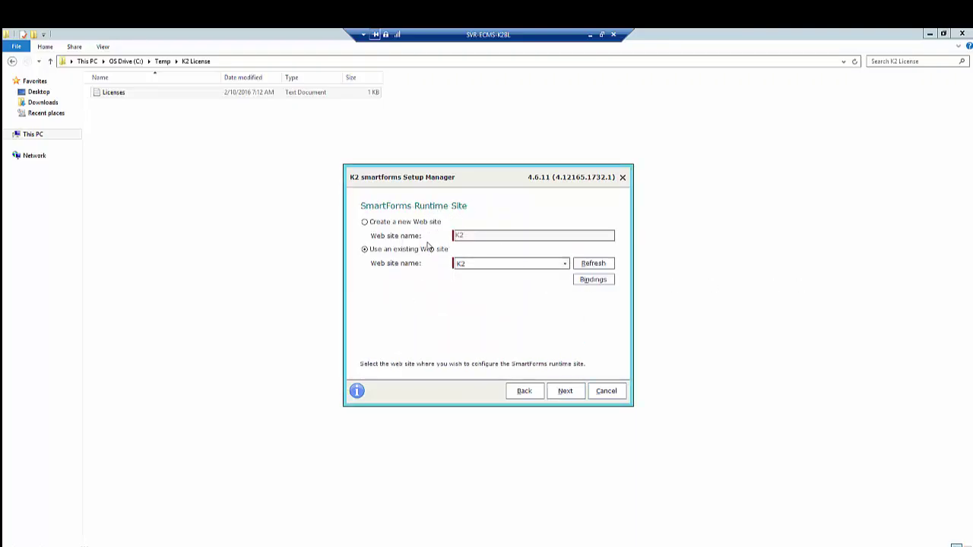
Step: Configure the SmartForms Runtime on the existing K2 web site with the K2 smartforms application pool, and install with the summarized settings
left_click(565, 392)
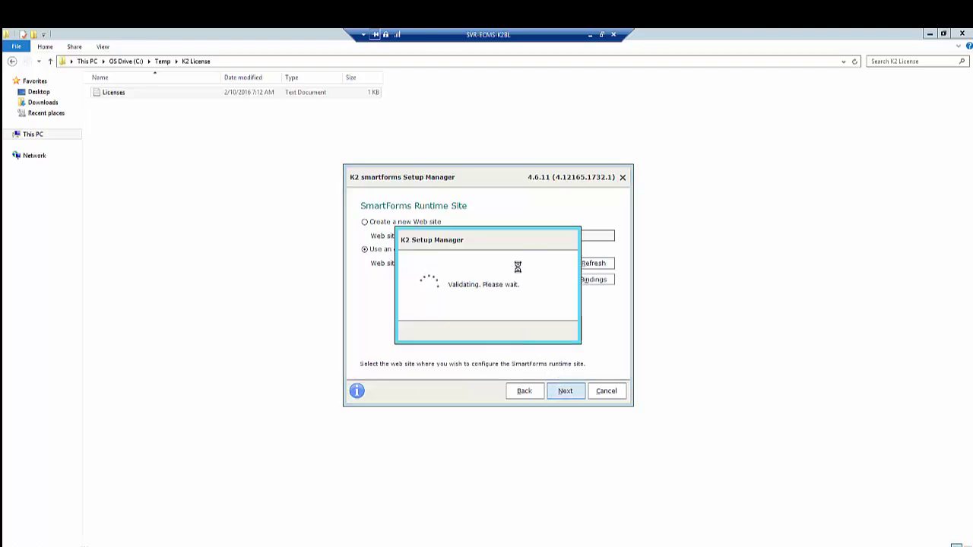
left_click(606, 361)
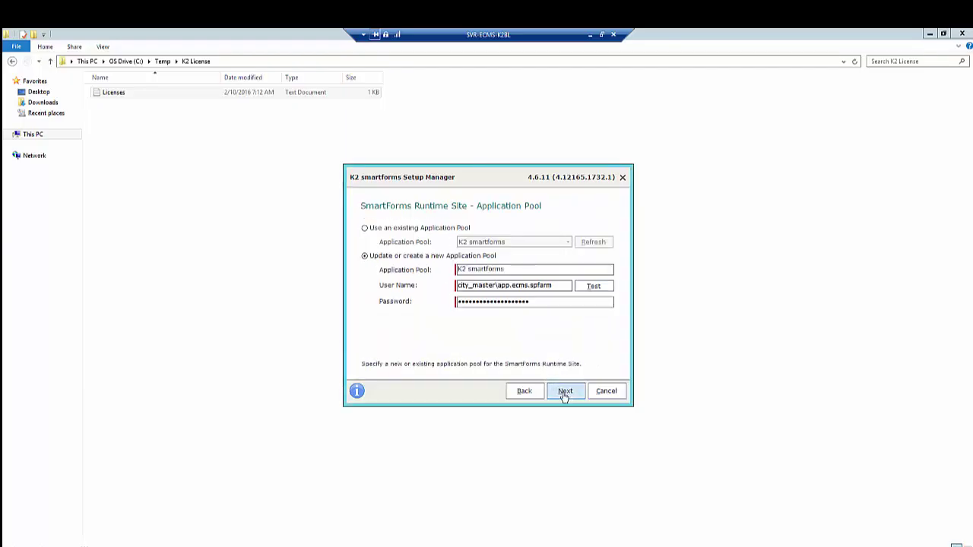
left_click(564, 395)
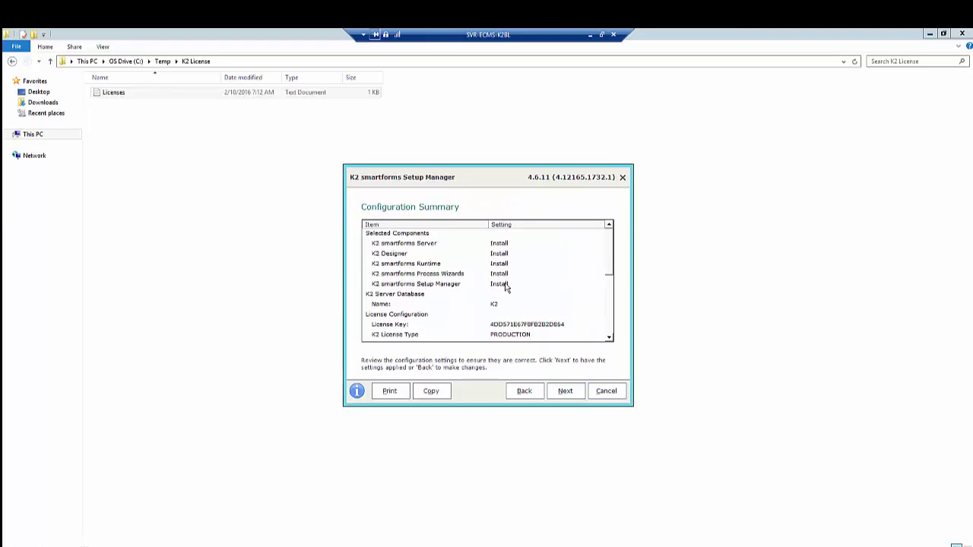
left_click(563, 391)
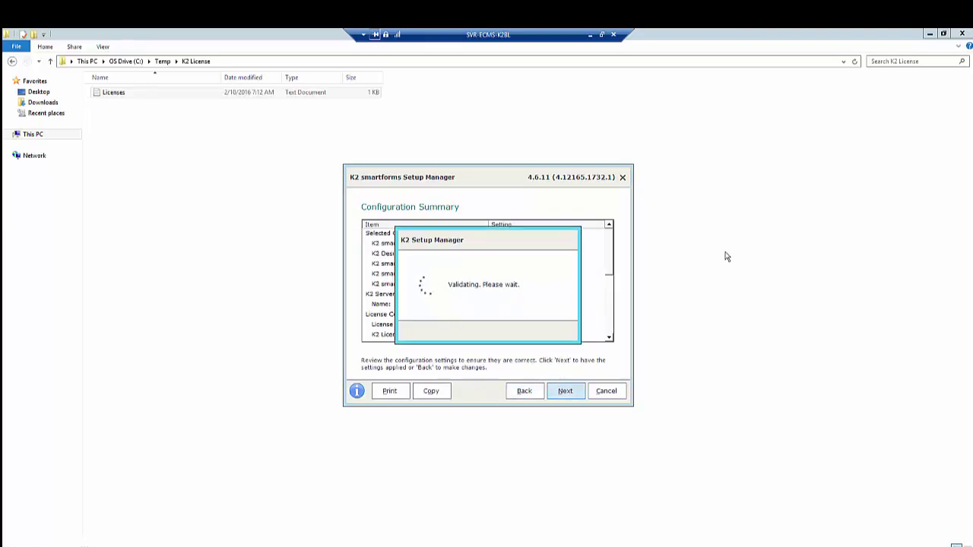
left_click(566, 392)
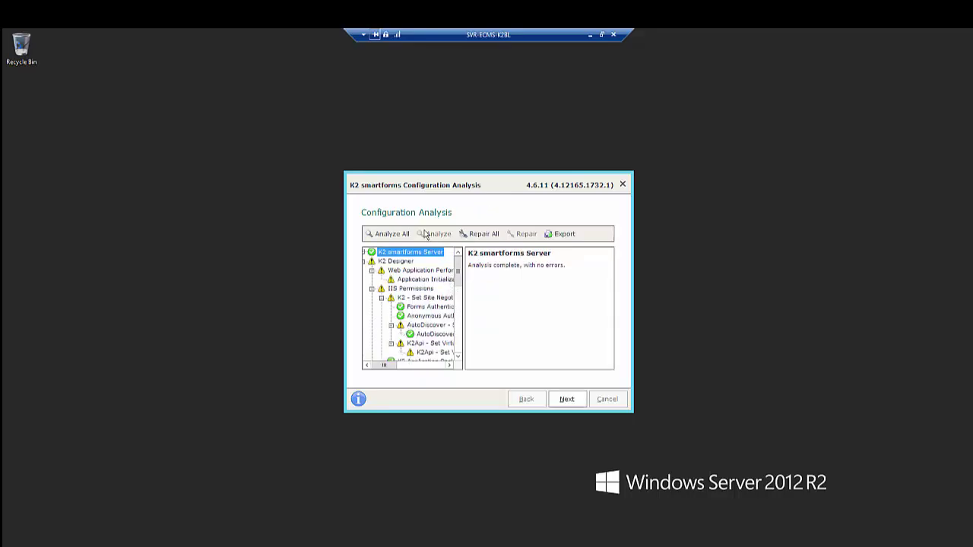
Step: Repair the Application Initialization item under K2 Designer's web application performance checks
left_click(424, 279)
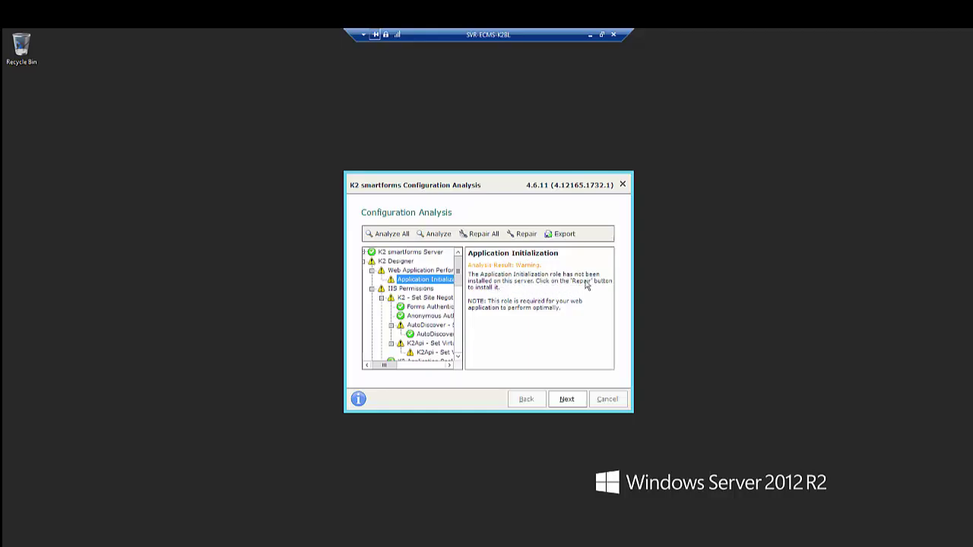
left_click(525, 236)
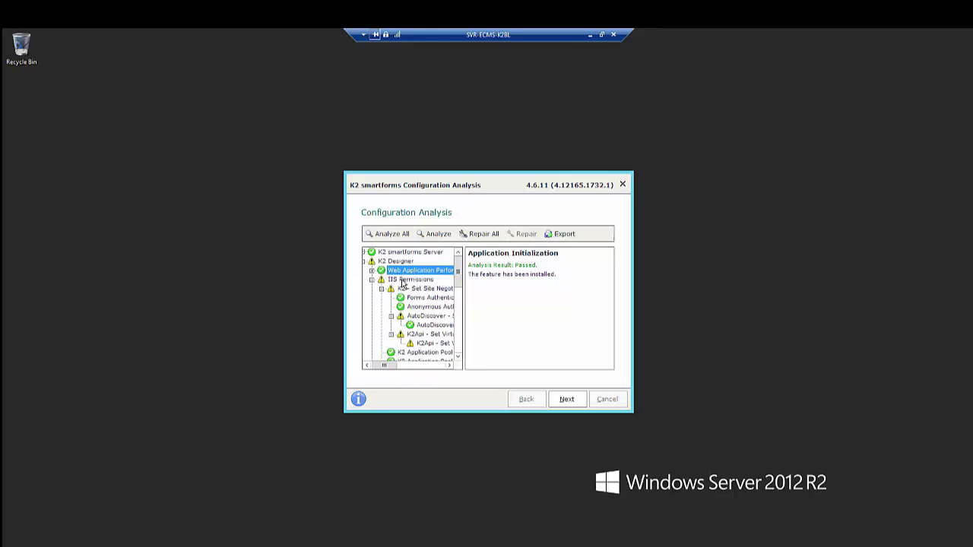
Step: Examine the K2 - Set Site Negotiation and AutoDiscover - Set Virtual Directory Negotiation details under K2 Designer's IIS Permissions
left_click(403, 280)
left_click(424, 290)
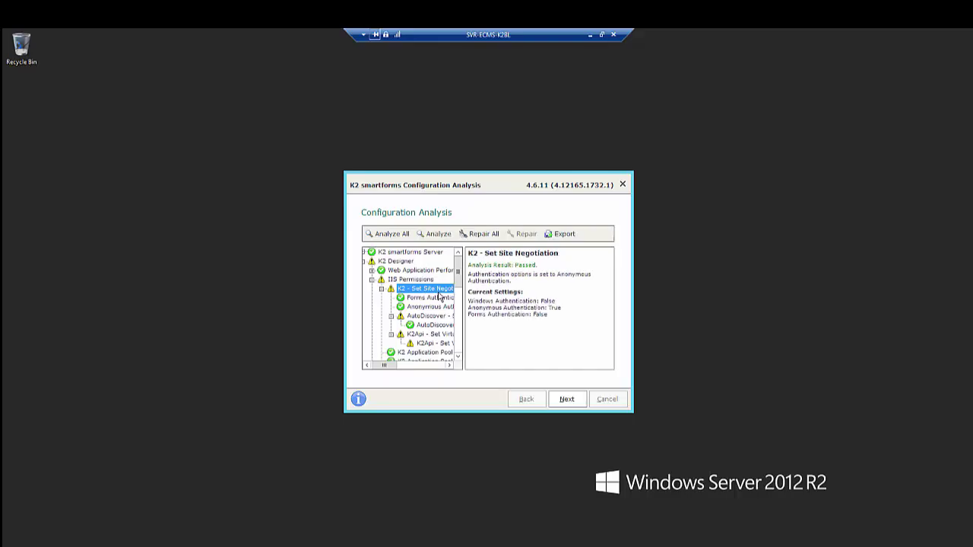
left_click(431, 318)
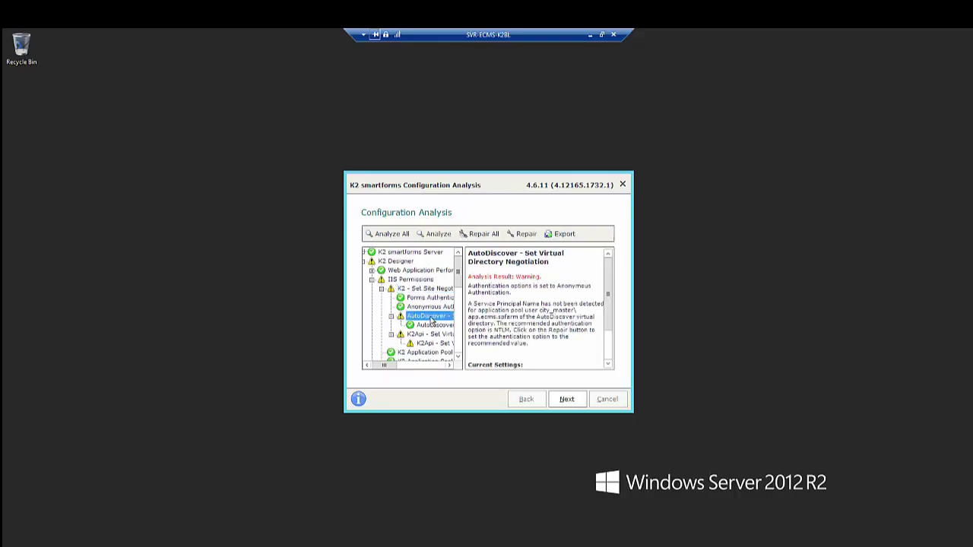
scroll(611, 295, "down", 2)
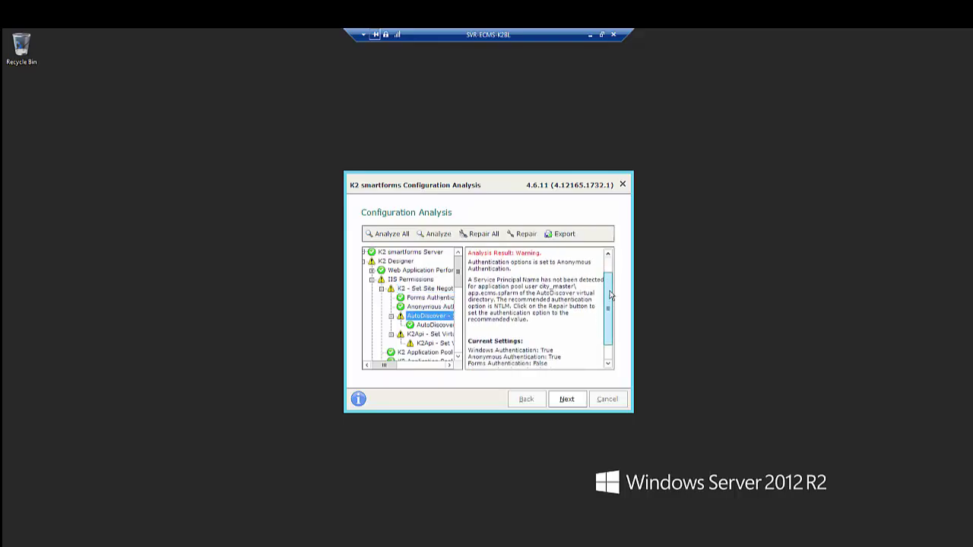
scroll(611, 301, "down", 2)
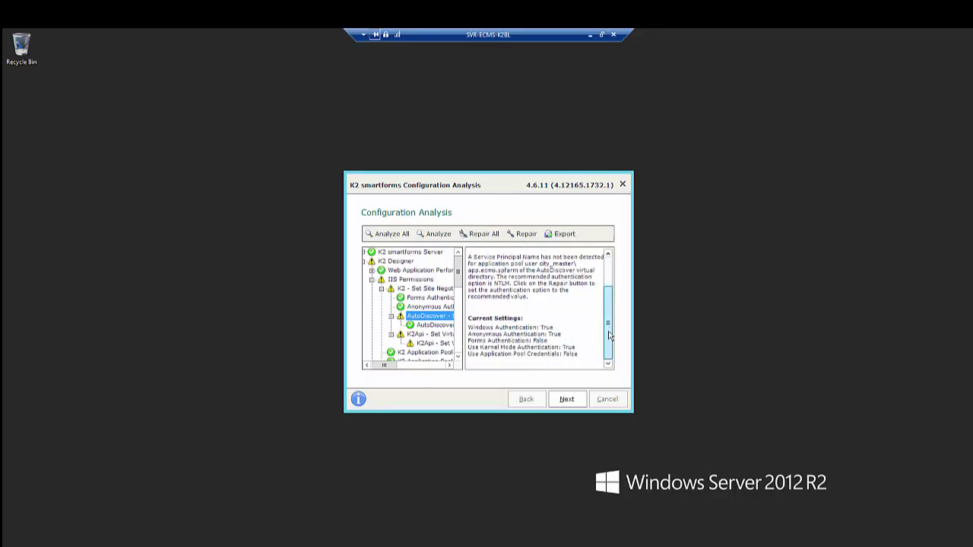
Step: Examine the K2Api virtual directory negotiation and anonymous authentication items under K2 Designer's IIS Permissions
scroll(608, 328, "up", 4)
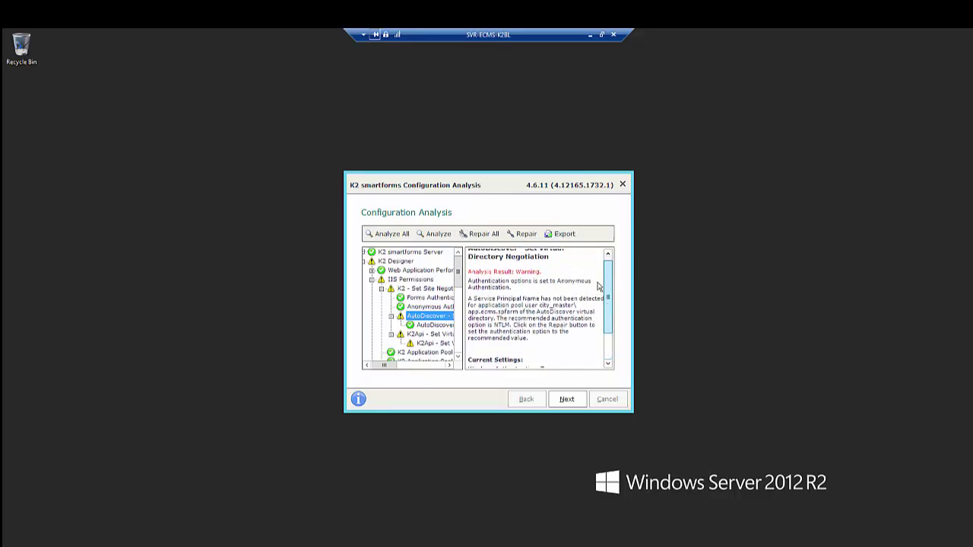
left_click(427, 337)
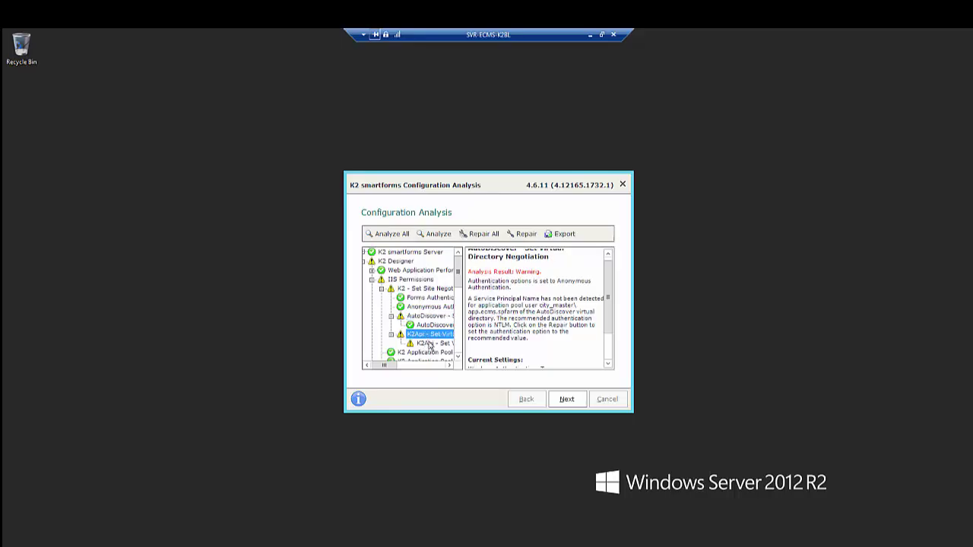
left_click(430, 343)
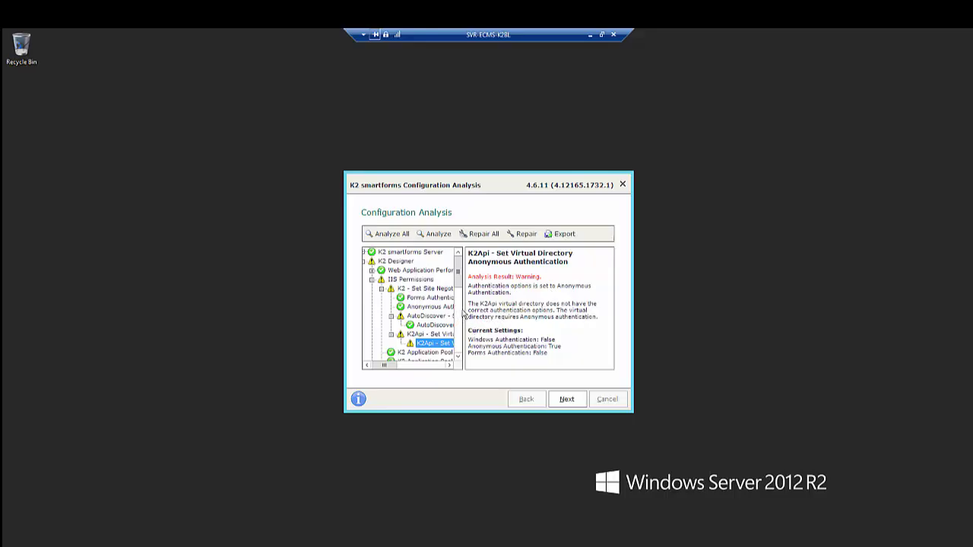
Step: Repair the HTTP Activation item of the .NET 3.5 Framework under K2 Designer's Windows Features
left_click_drag(458, 282, 458, 318)
left_click(429, 289)
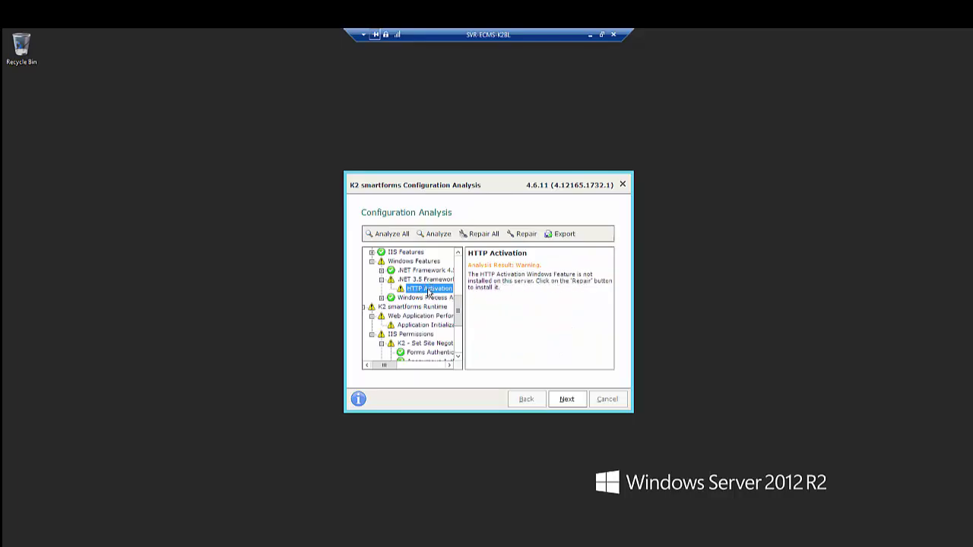
left_click(521, 234)
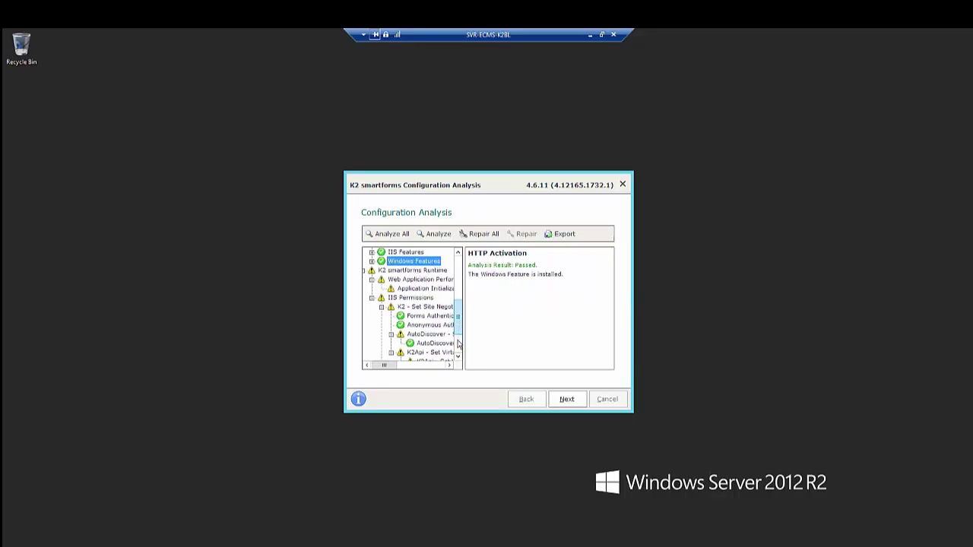
Step: Repair the Application Initialization item under K2 smartforms Runtime's web application performance checks
scroll(458, 350, "down", 2)
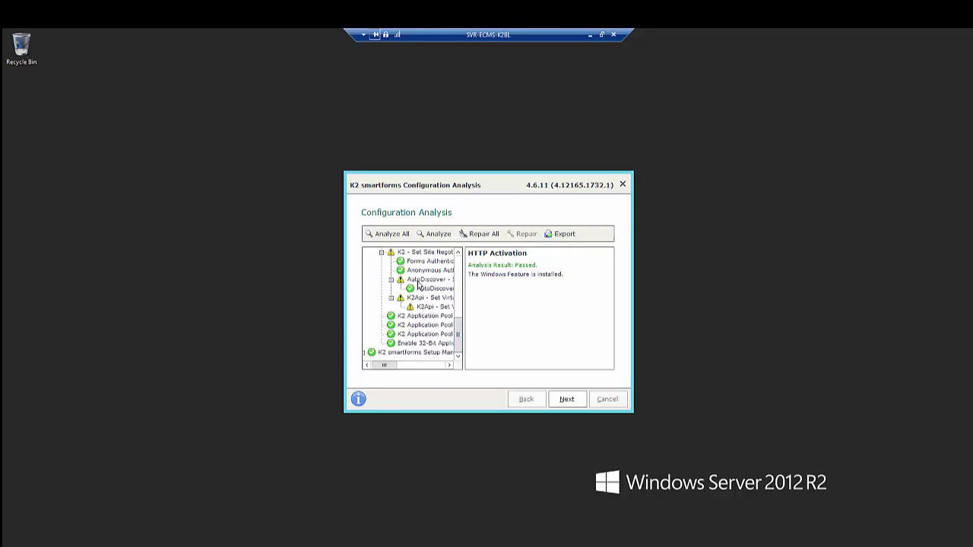
left_click_drag(459, 335, 460, 307)
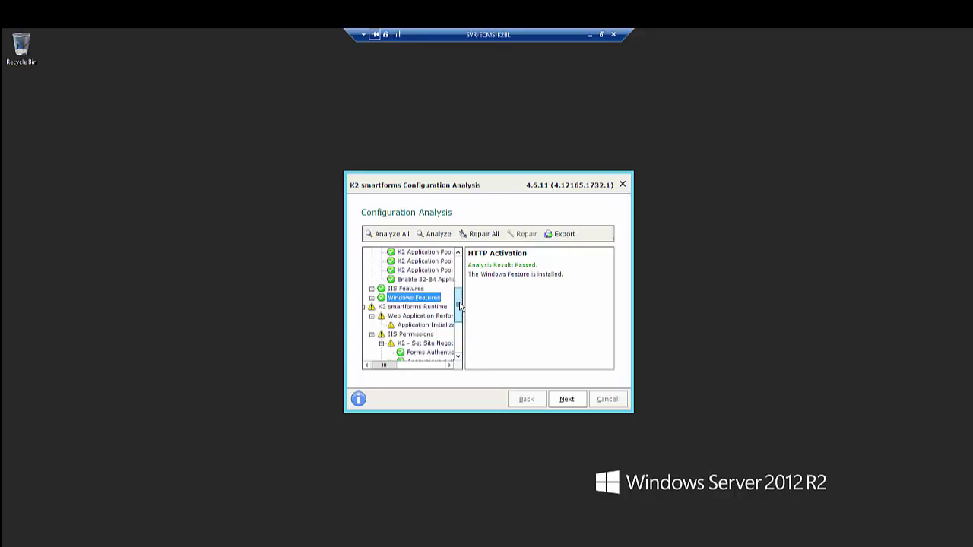
left_click(418, 329)
left_click(526, 234)
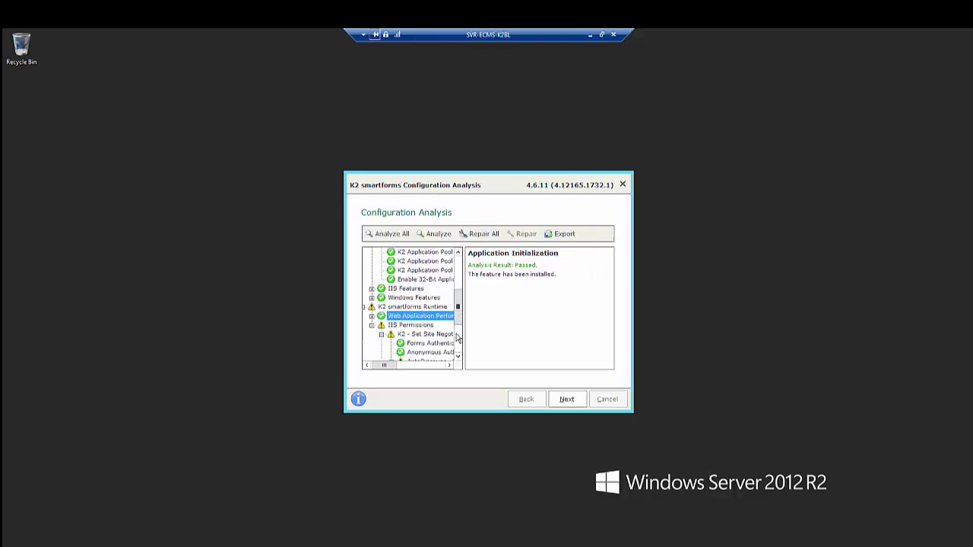
Step: Accept the remaining K2 smartforms configuration analysis items and finish the Setup Manager
scroll(458, 338, "up", 6)
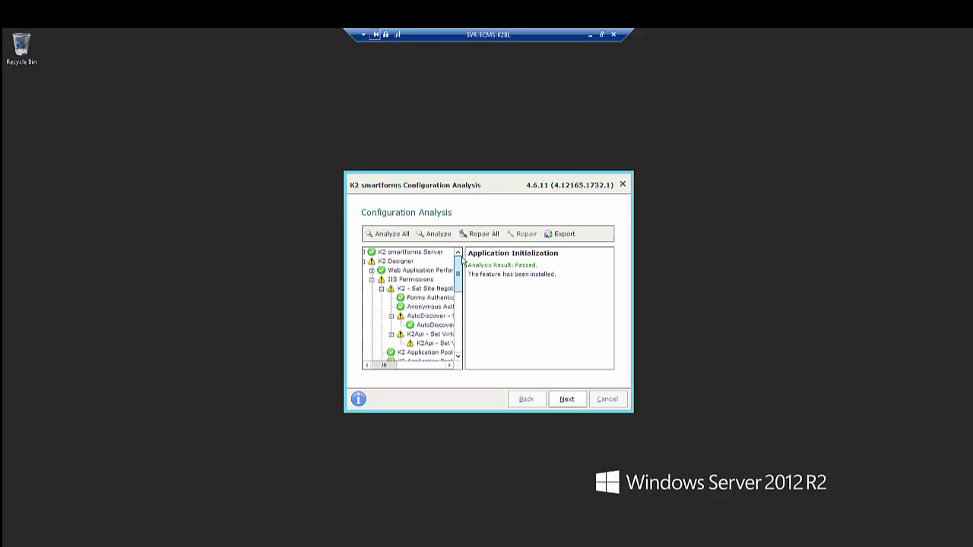
left_click(573, 403)
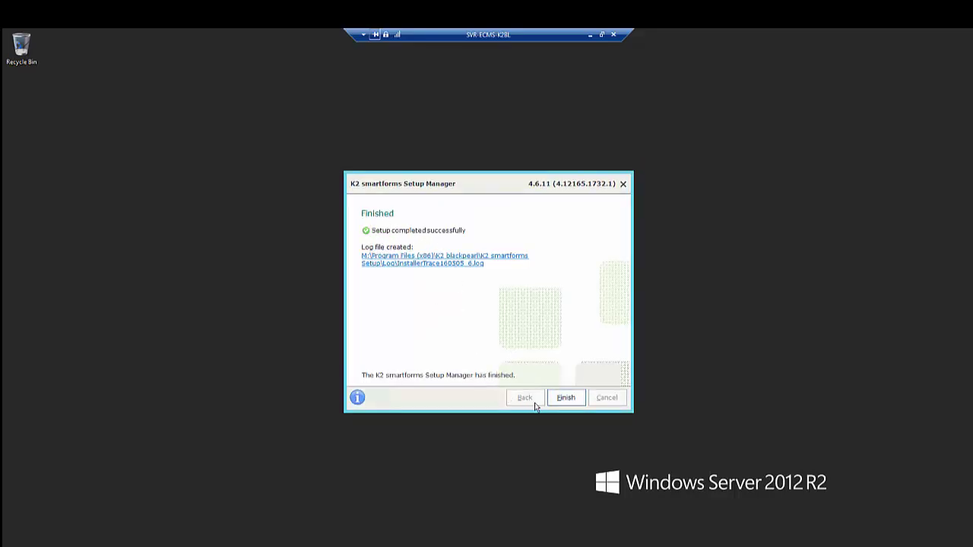
left_click(576, 401)
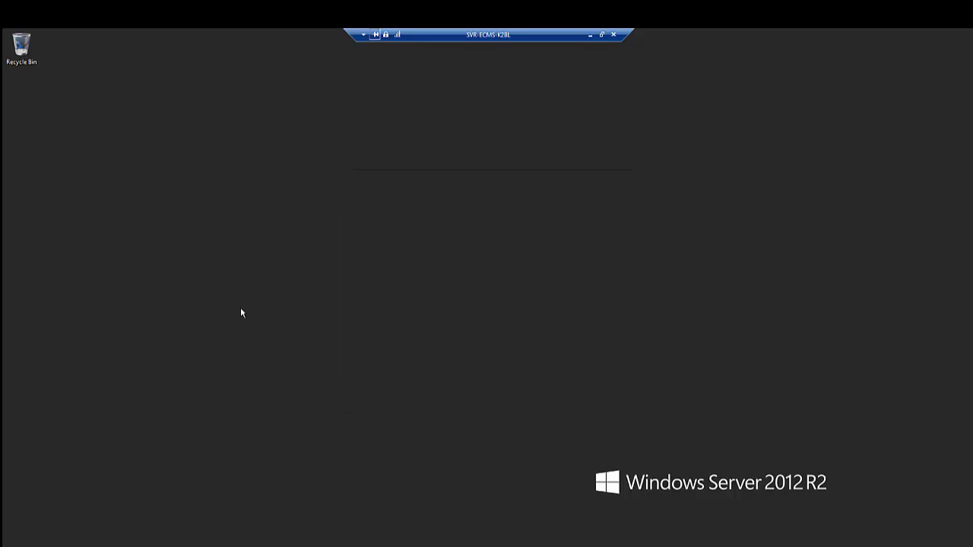
Step: Open the Temp folder on the OS Drive (C:) in File Explorer
key("super+e")
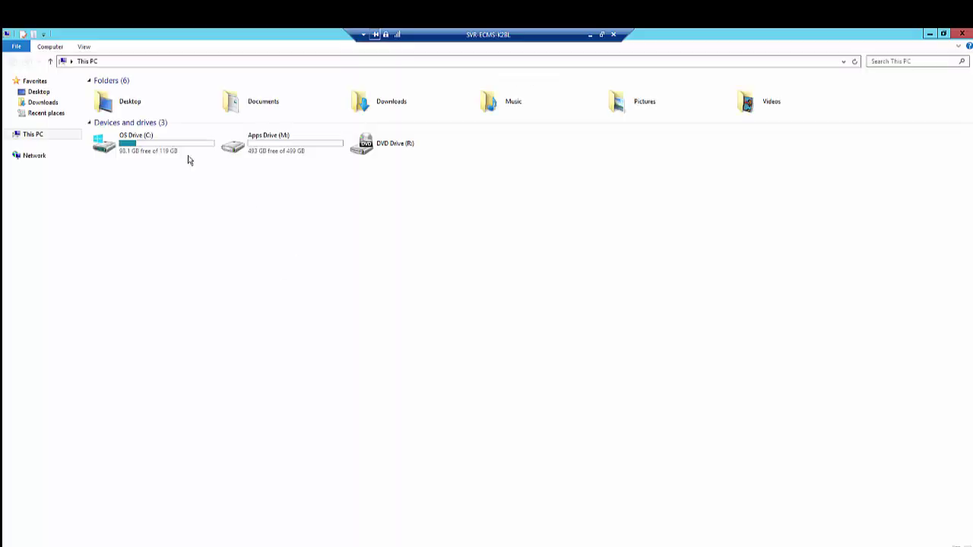
double_click(288, 151)
left_click(12, 61)
double_click(175, 144)
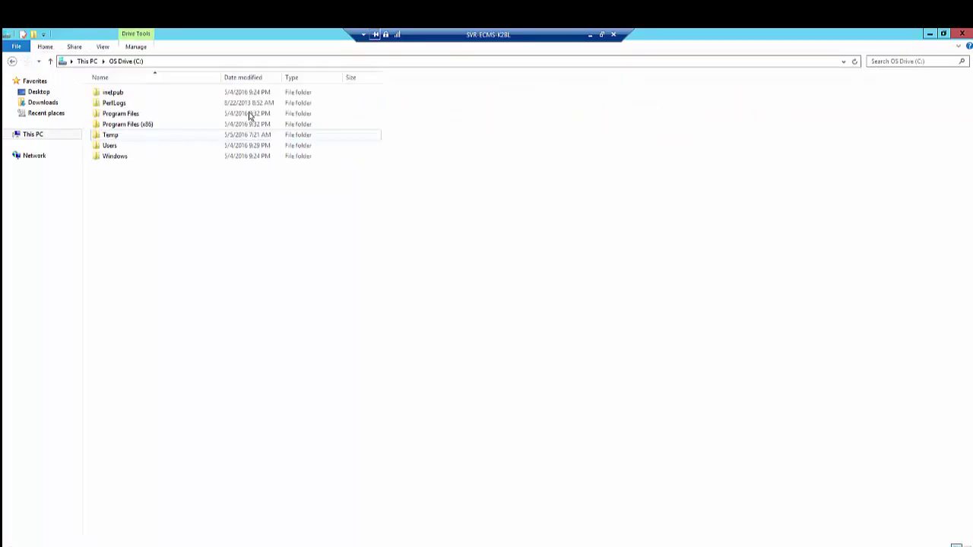
double_click(136, 138)
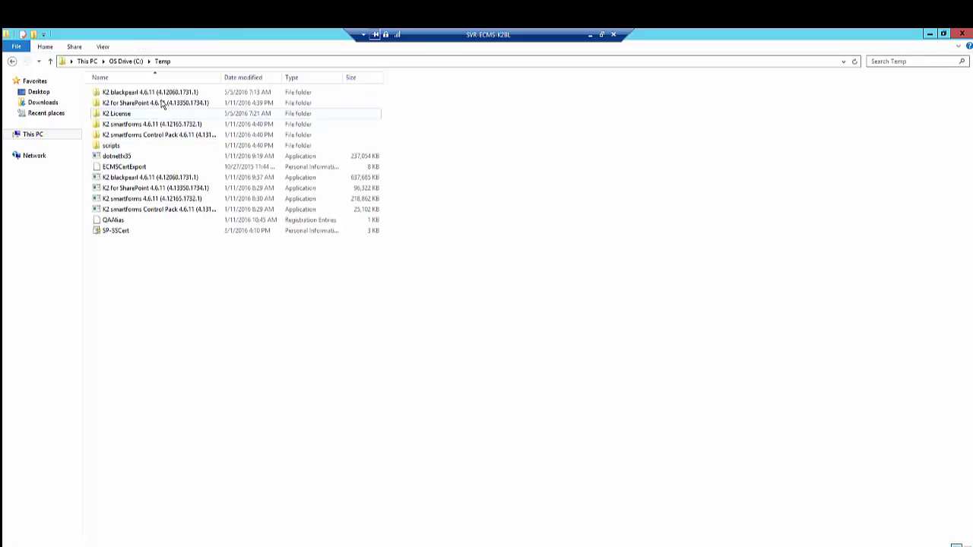
Step: Run Launcher from the Installation folder of K2 smartforms Control Pack 4.6.11
left_click(158, 138)
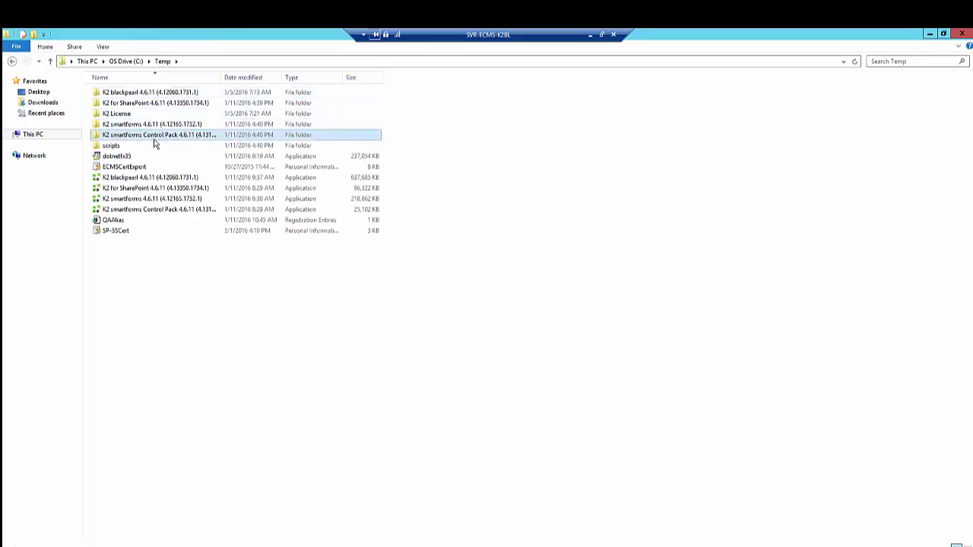
double_click(154, 139)
double_click(130, 93)
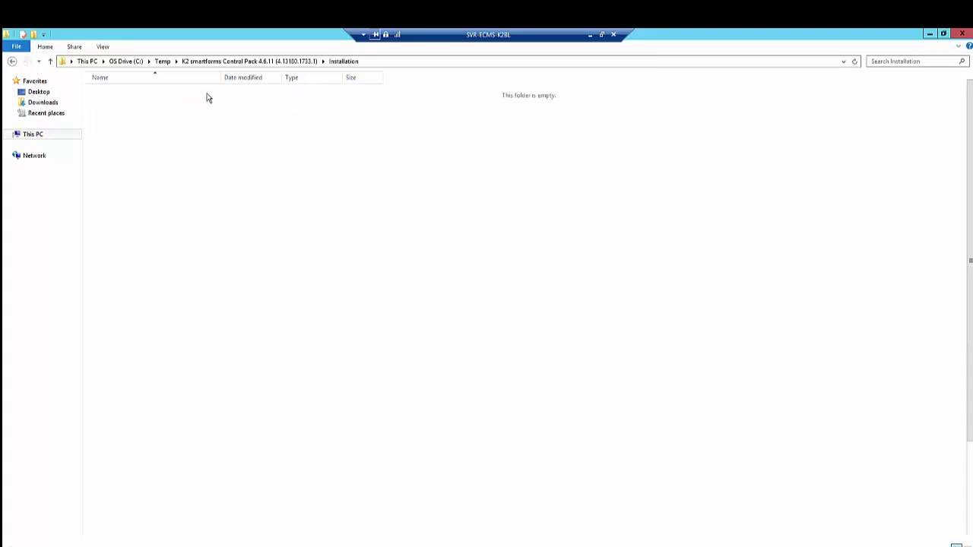
left_click(136, 243)
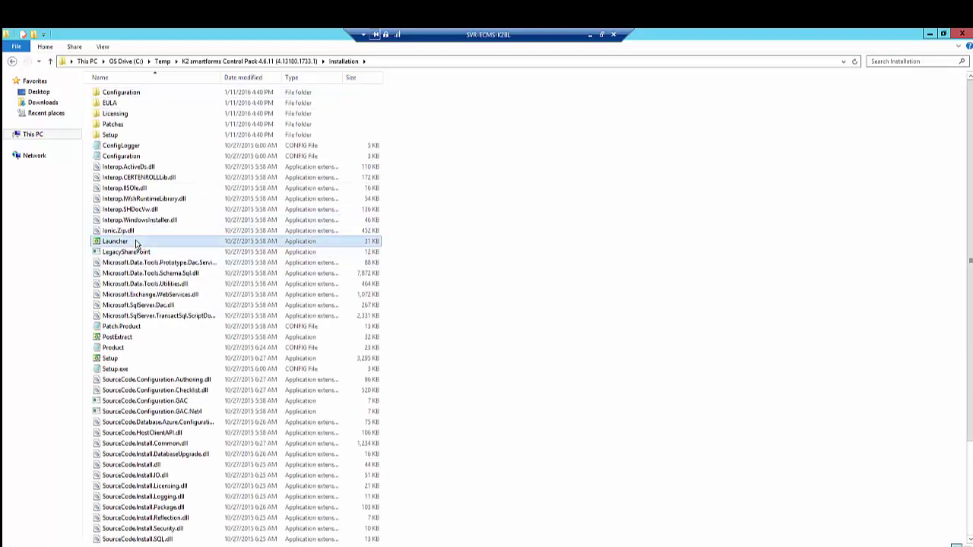
double_click(136, 241)
left_click(519, 317)
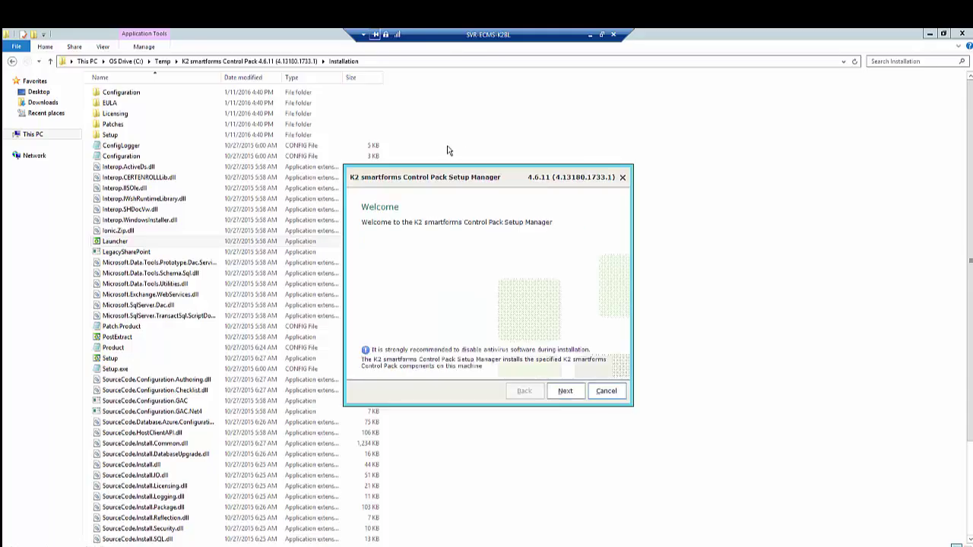
Step: Accept the license agreement and keep the K2 smartforms Control Pack Server, Designer and Runtime components selected
left_click(565, 391)
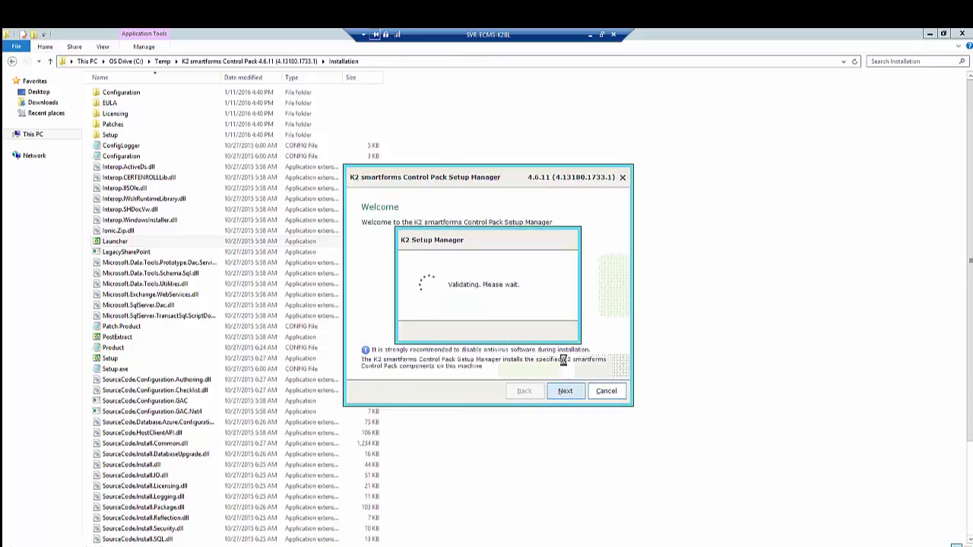
left_click(477, 340)
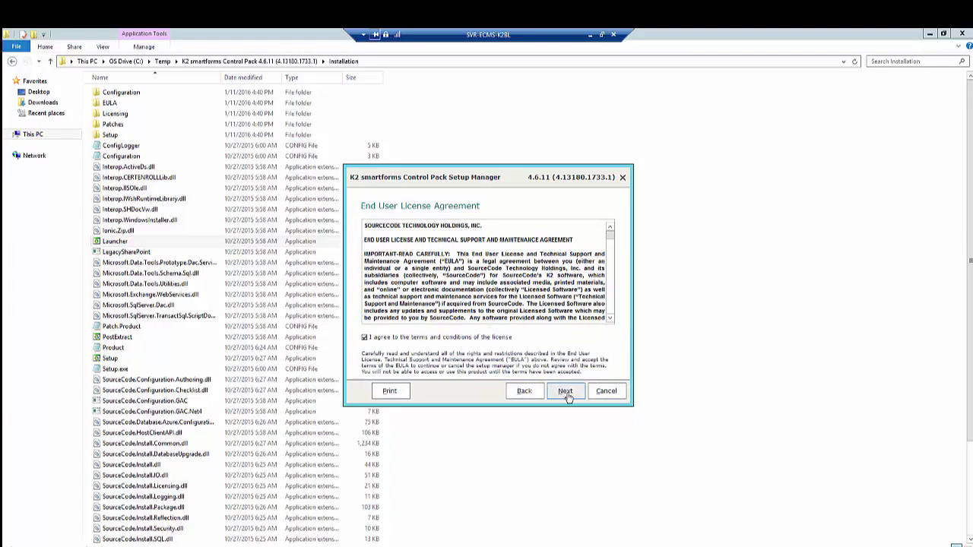
left_click(566, 392)
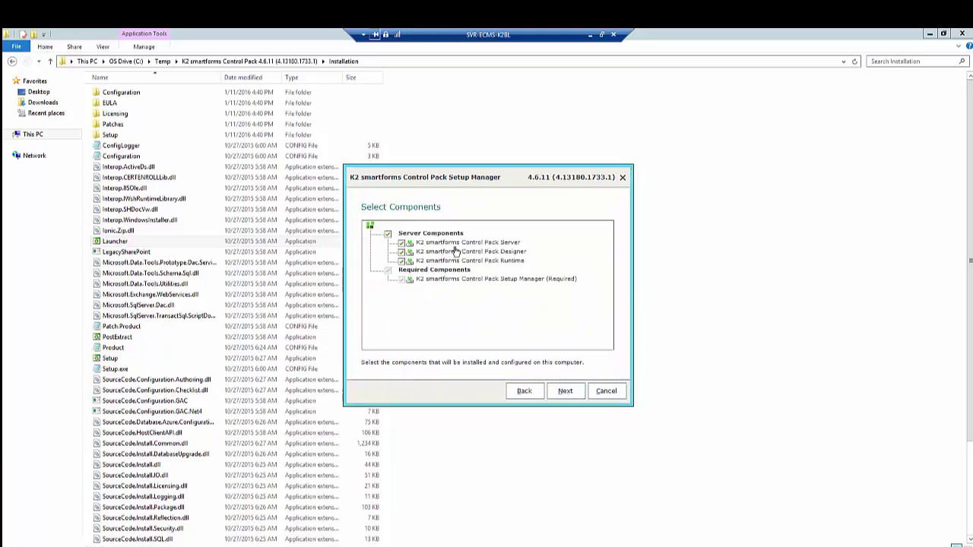
left_click(564, 391)
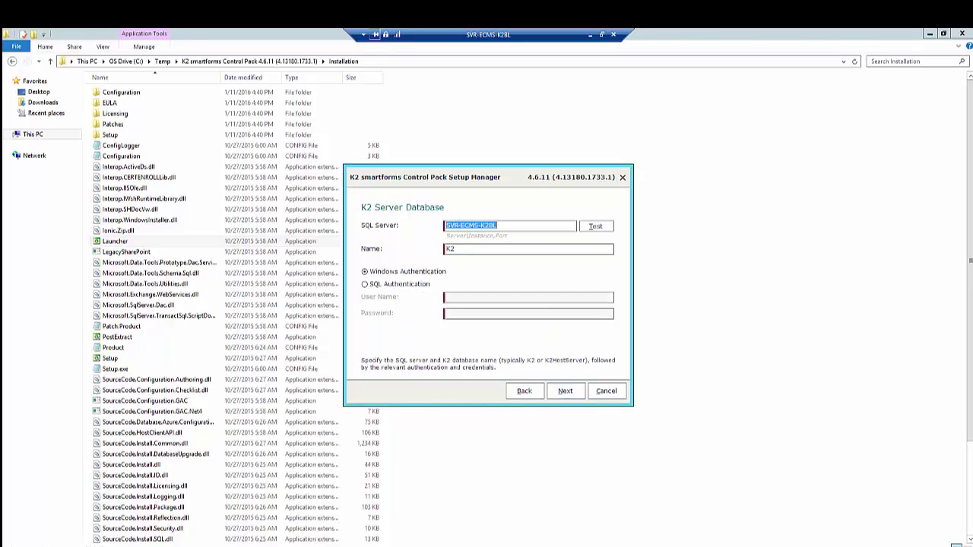
Step: Set the K2 database's SQL Server to SVR-SQL-DB2\SQLECMSPROD01, 2180, and install the K2 smartforms Control Pack through to finish
type("SVR-SQL-DB2\\SQLECMSPROD01, 2180")
key("Return")
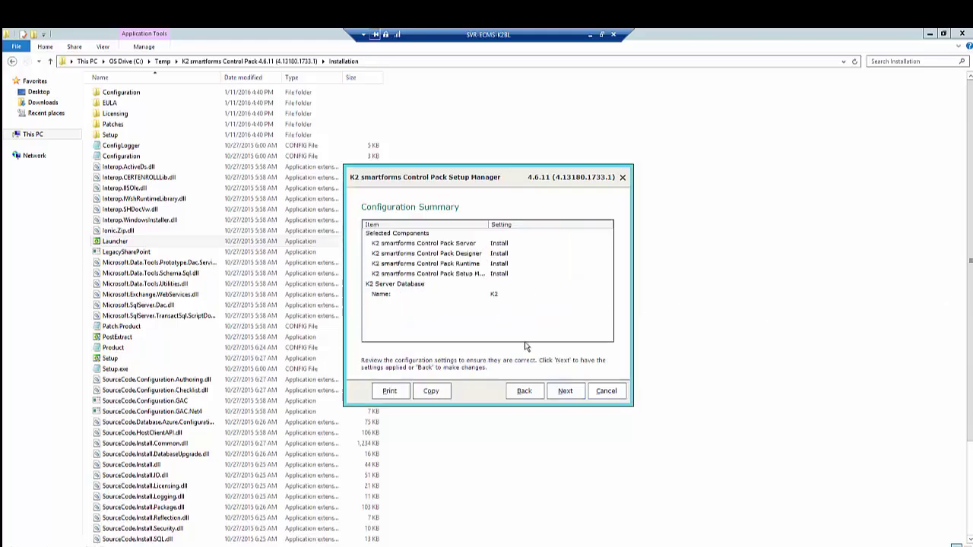
left_click(572, 394)
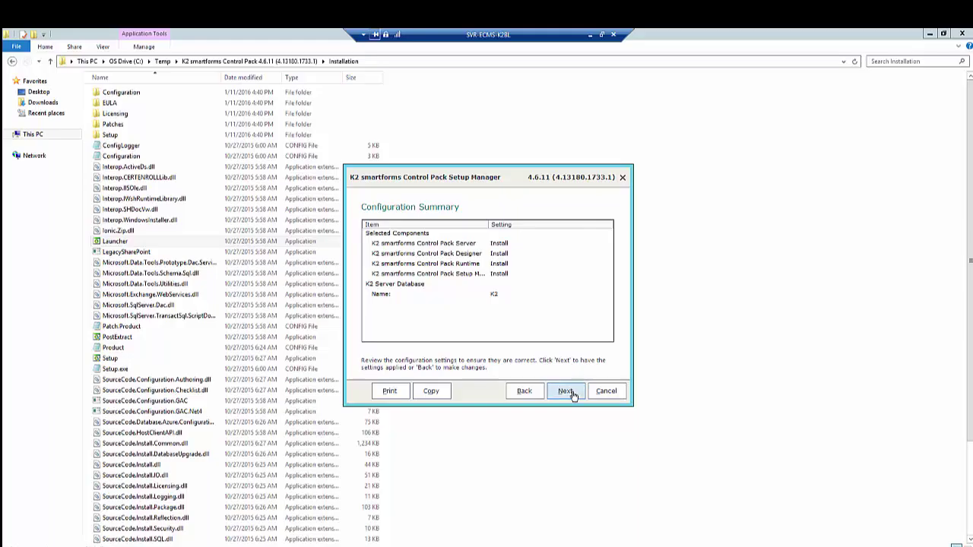
left_click(572, 394)
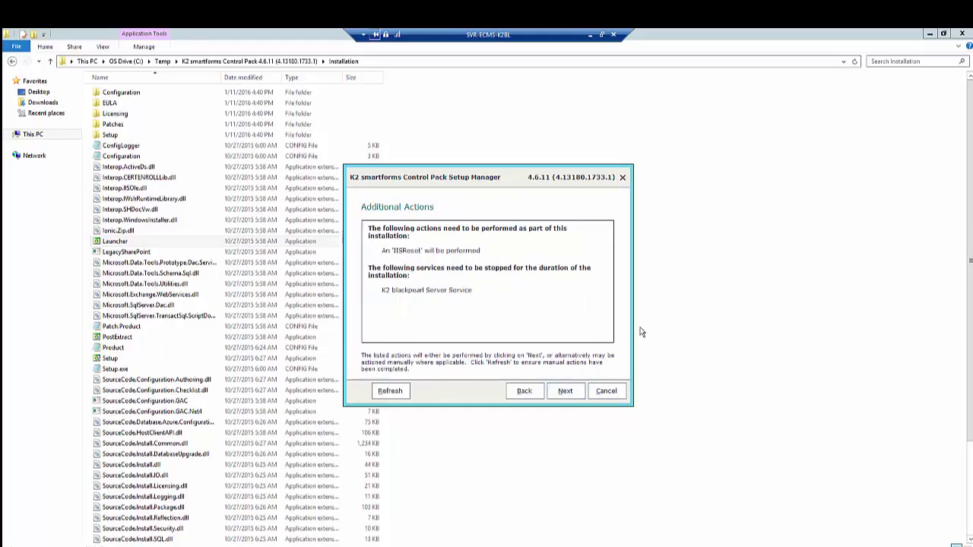
left_click(565, 393)
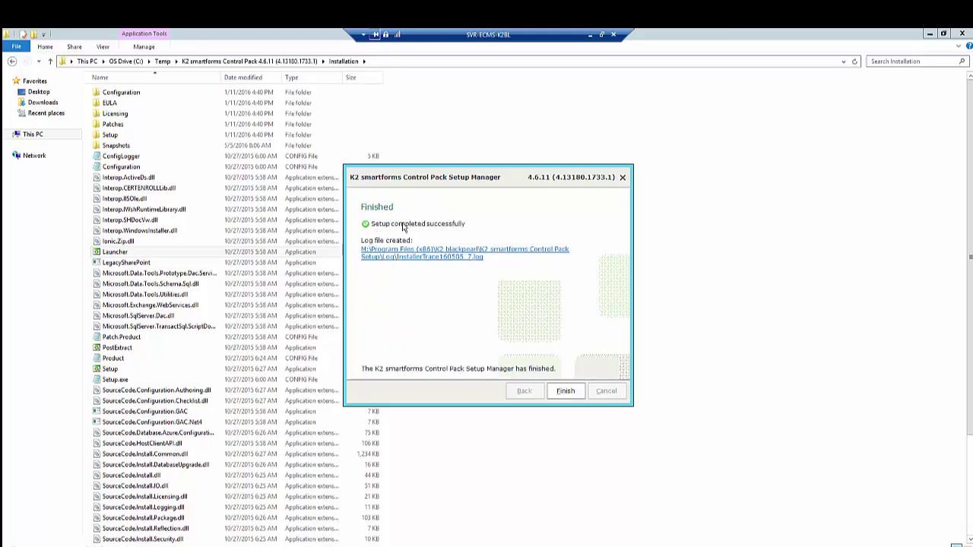
left_click(567, 392)
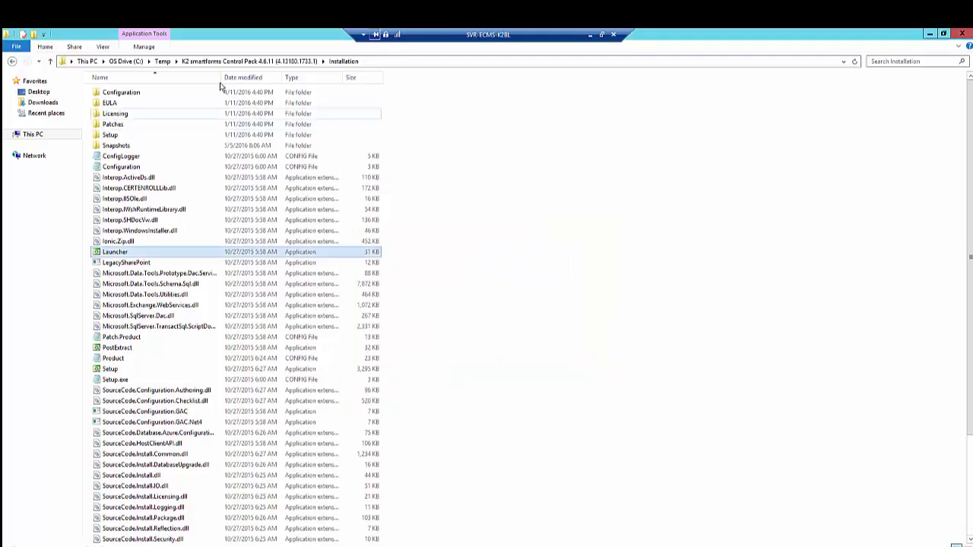
Step: Run Launcher from the Installation folder of K2 for SharePoint 4.6.11 in C:\Temp
left_click(163, 62)
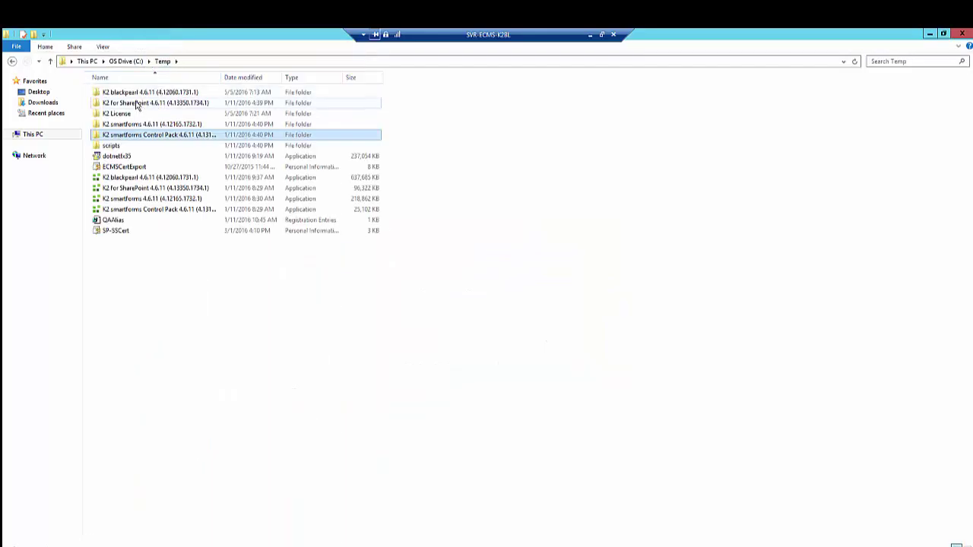
left_click(146, 104)
double_click(143, 103)
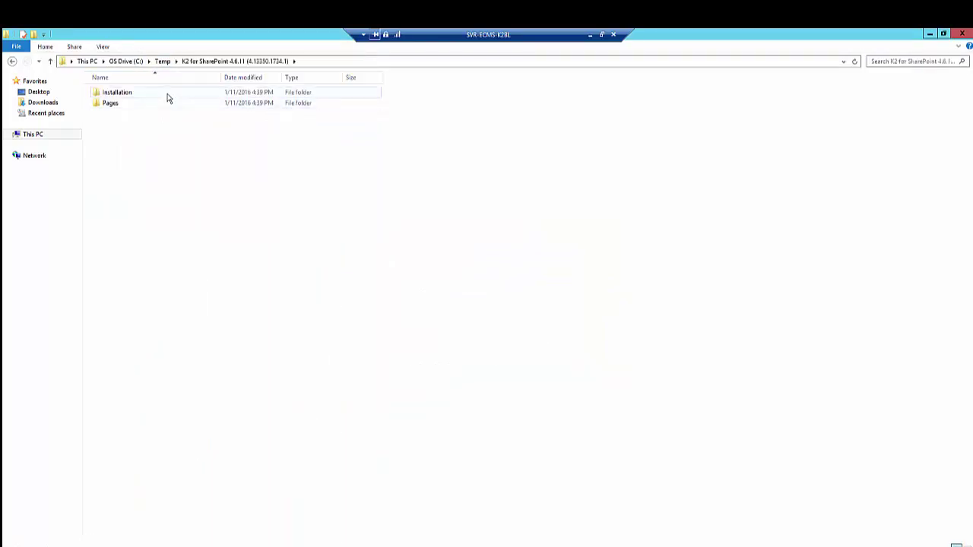
double_click(169, 94)
double_click(116, 368)
left_click(528, 318)
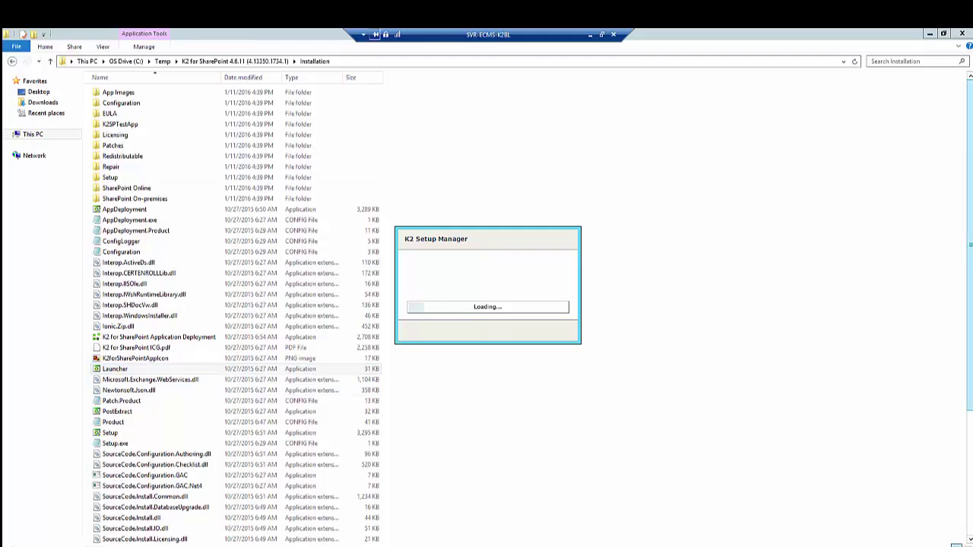
Step: Accept the K2 for SharePoint license agreement and the preselected K2 Server, Workspace, smartforms and Client components for updating
left_click(566, 390)
left_click(458, 339)
left_click(566, 390)
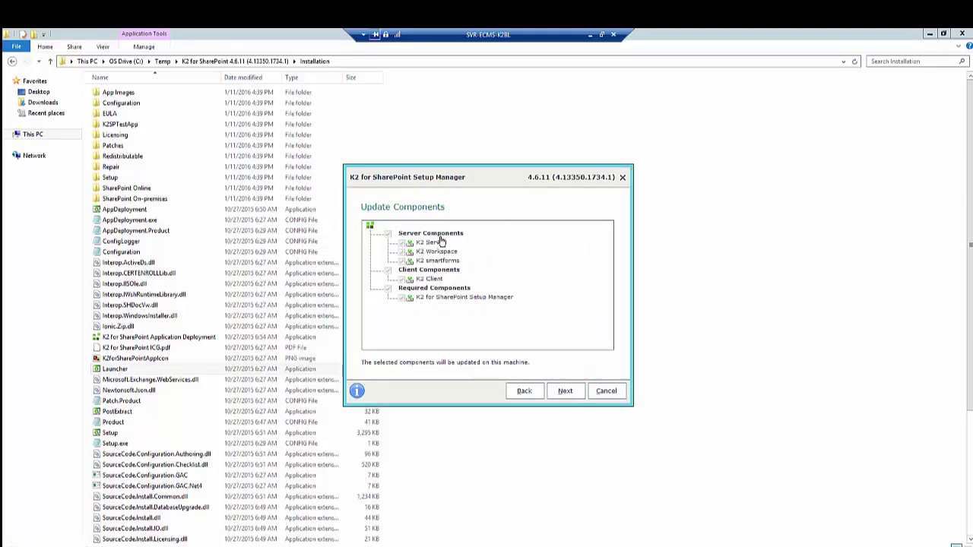
left_click(566, 392)
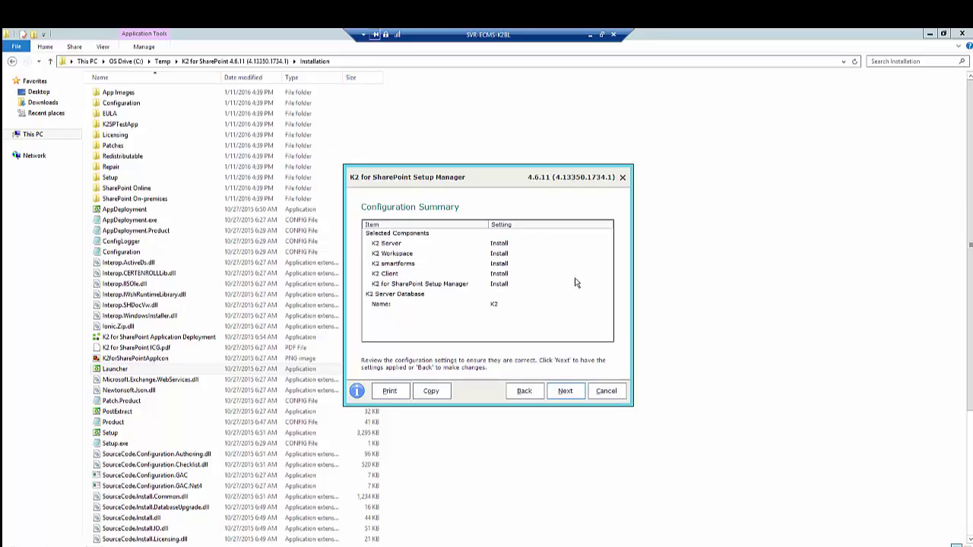
Step: Install K2 for SharePoint with the summarized settings and additional actions, and return to the Temp folder after finishing setup
left_click(565, 391)
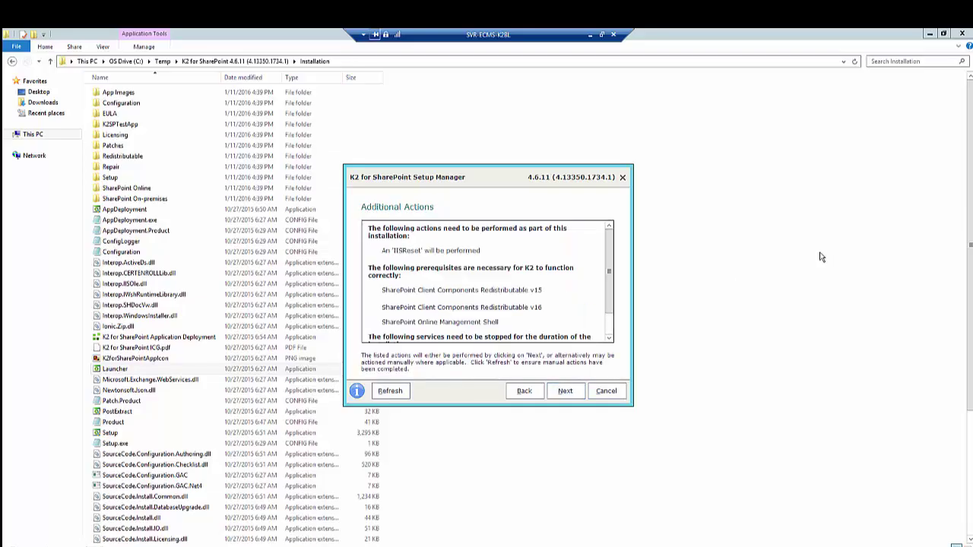
left_click_drag(611, 267, 611, 307)
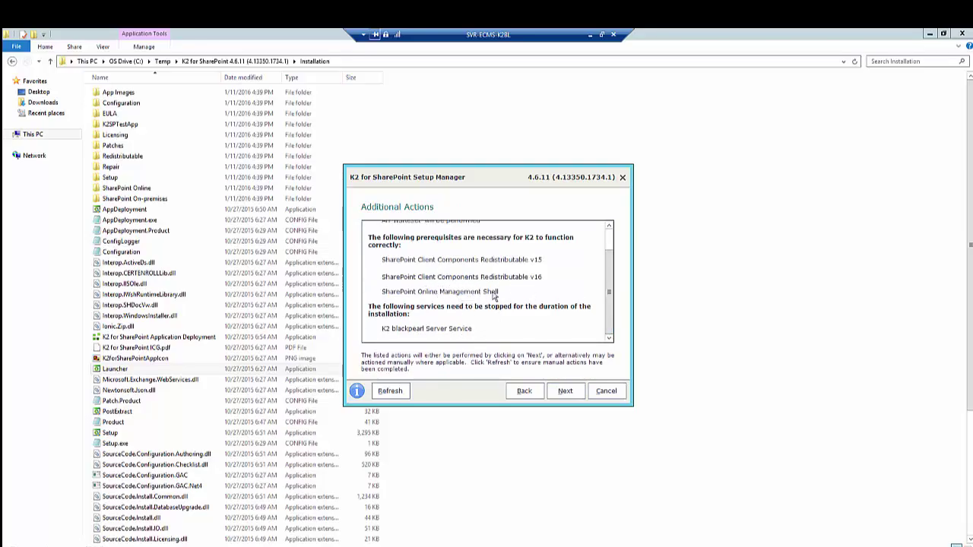
left_click(567, 394)
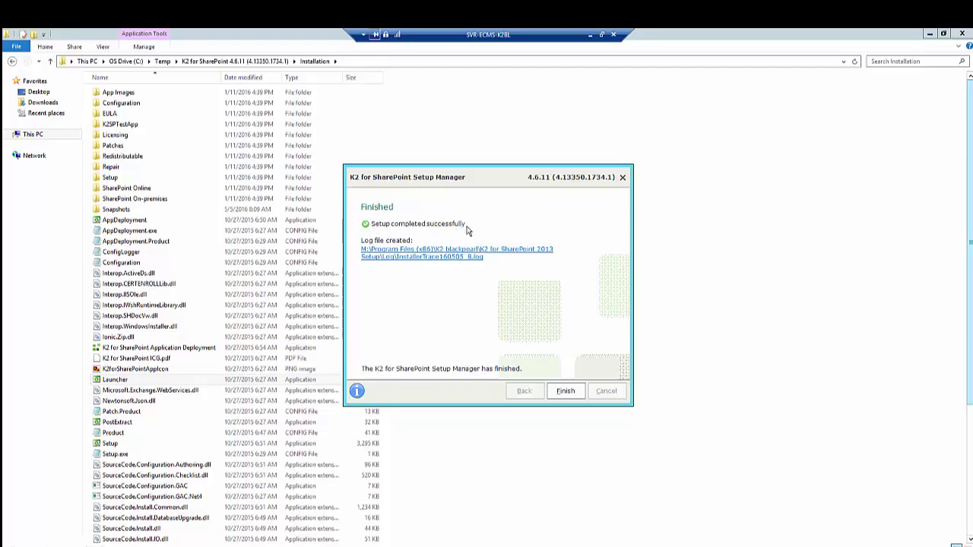
left_click(569, 393)
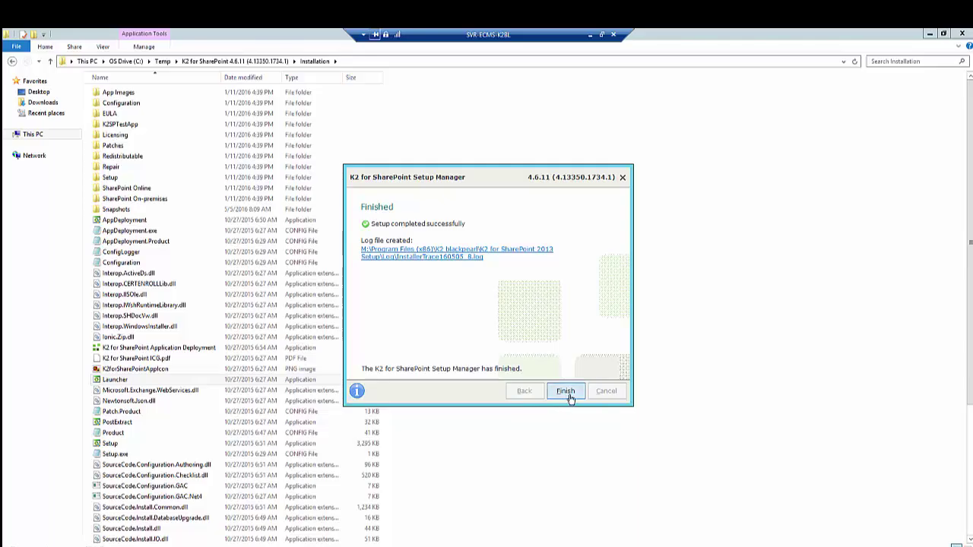
left_click(566, 392)
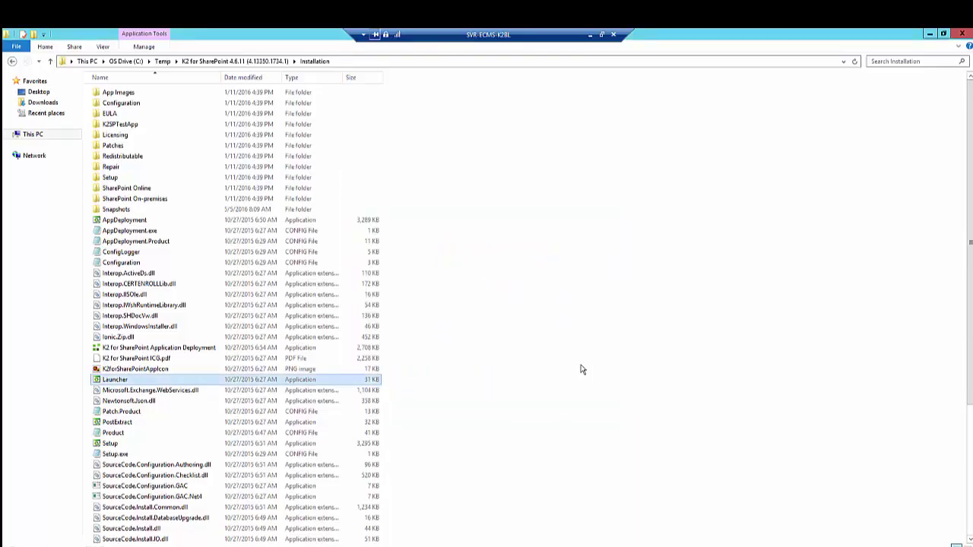
left_click(162, 61)
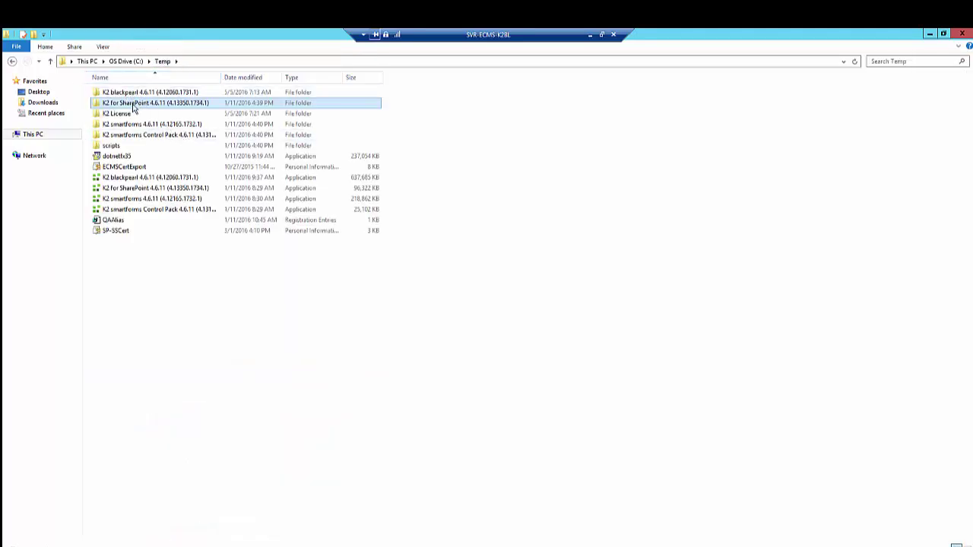